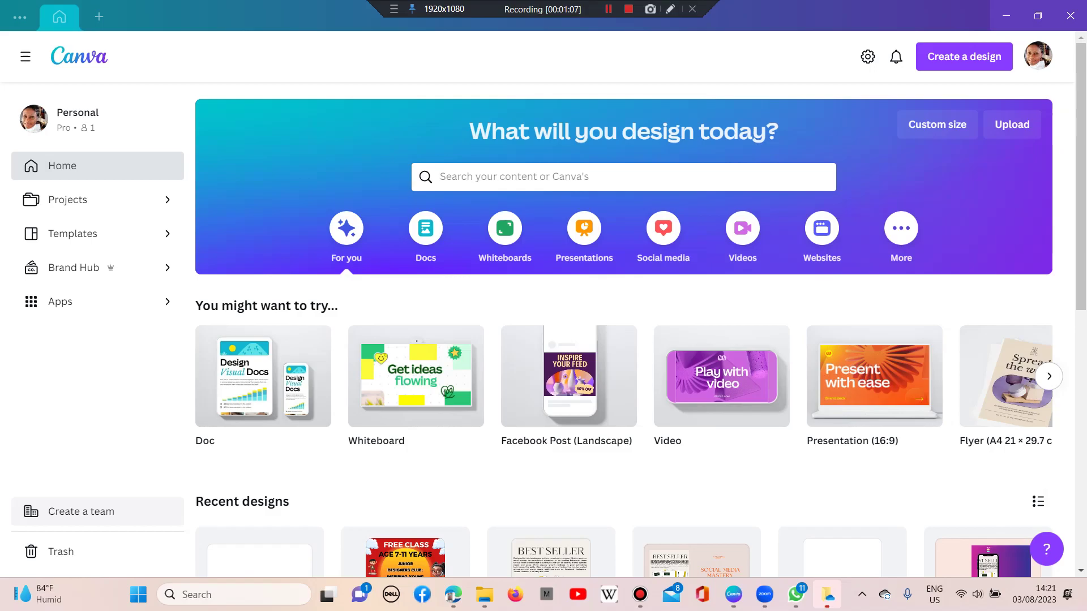
Search the templates for "youtube channel banner" and open the Black and Gray Simple Tech Channel Youtube Banner template
{"action": "left_click", "coordinate": [440, 177]}
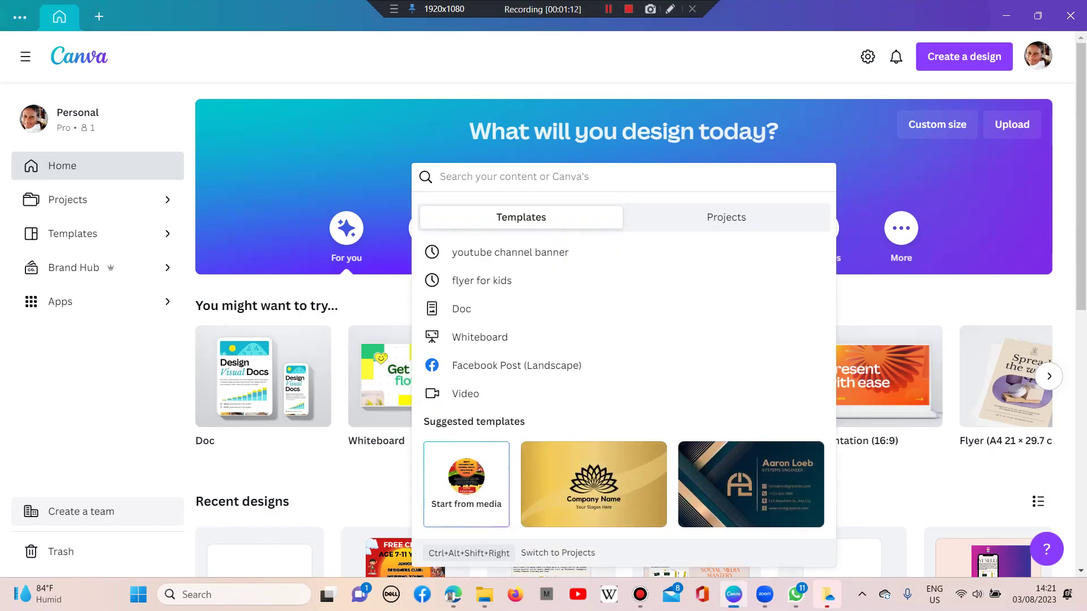
{"action": "type", "text": "youtube c"}
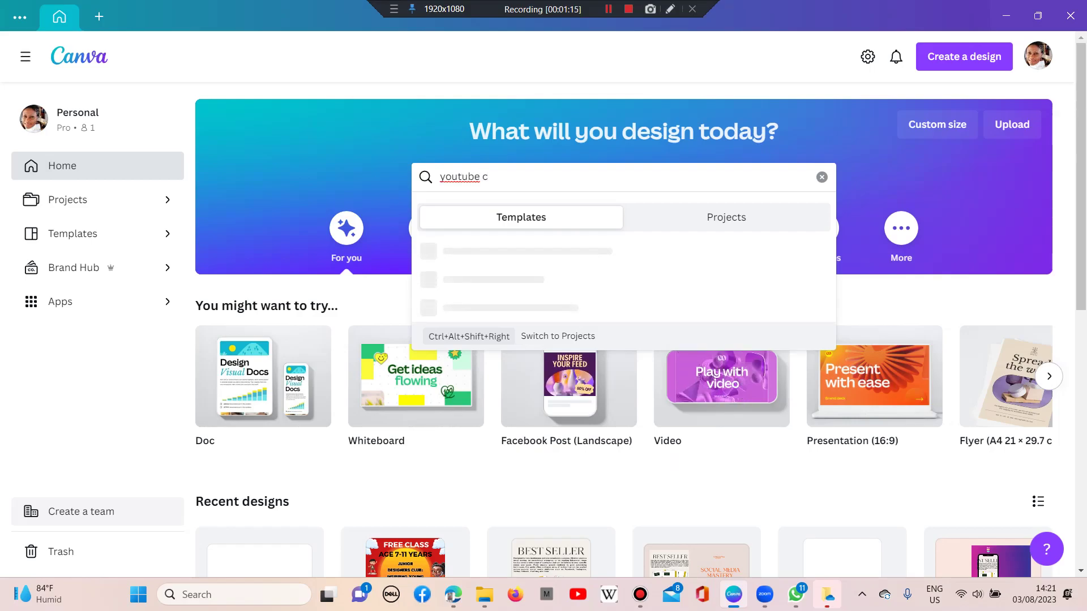
{"action": "type", "text": "hanne"}
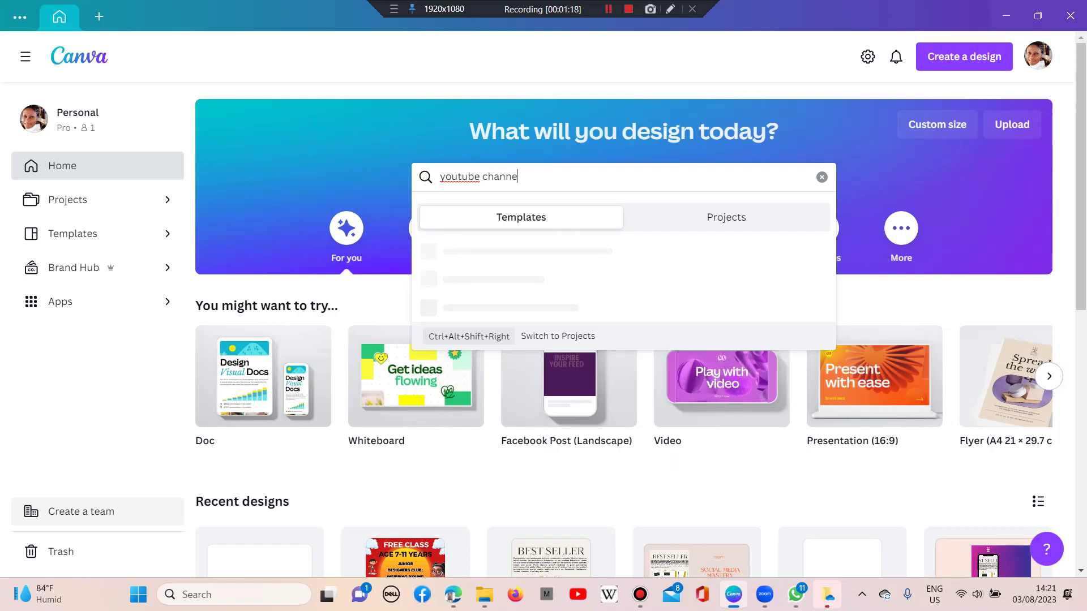
{"action": "type", "text": "l banner"}
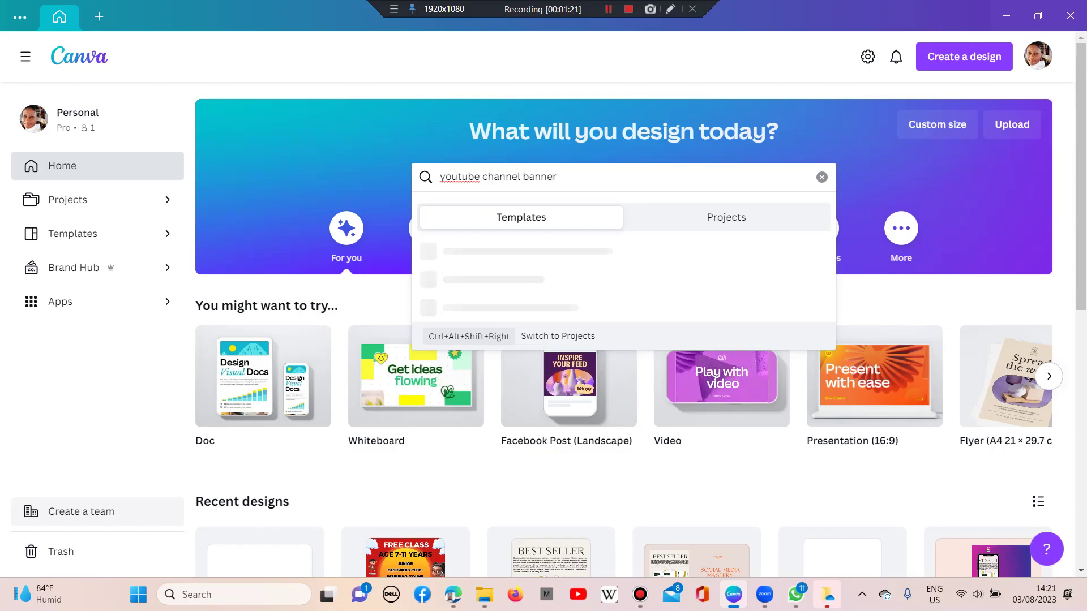
{"action": "key", "text": "Return"}
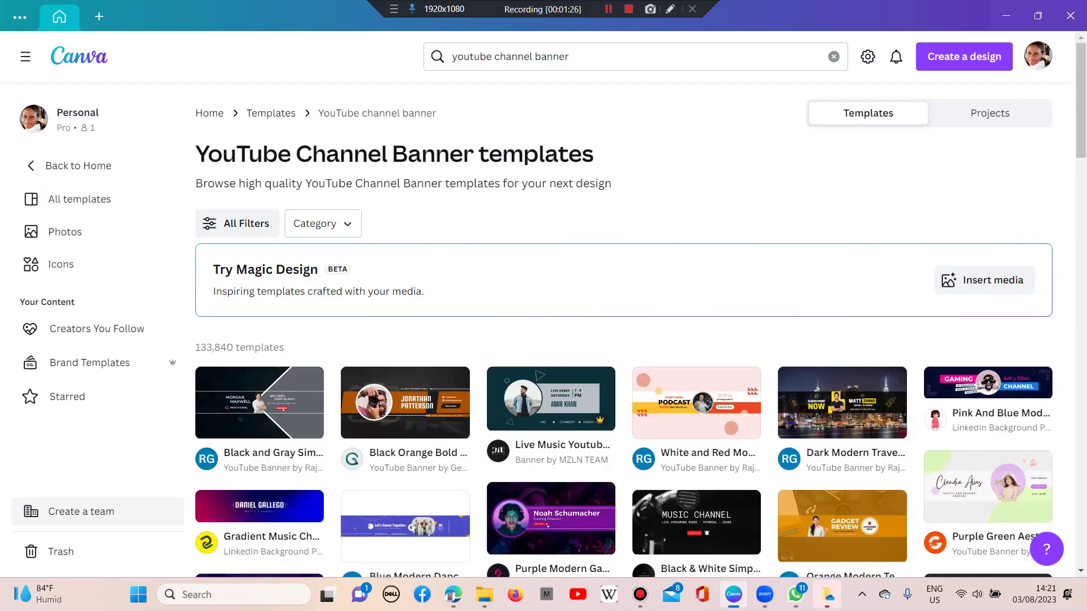
{"action": "scroll", "coordinate": [697, 266], "scroll_direction": "down", "scroll_amount": 3}
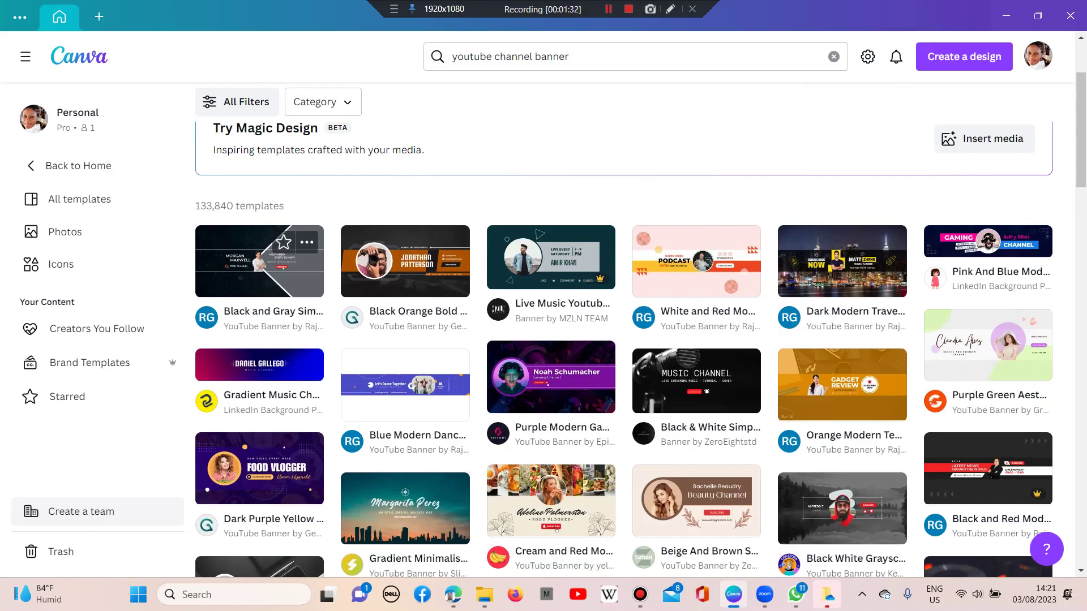
{"action": "left_click", "coordinate": [259, 261]}
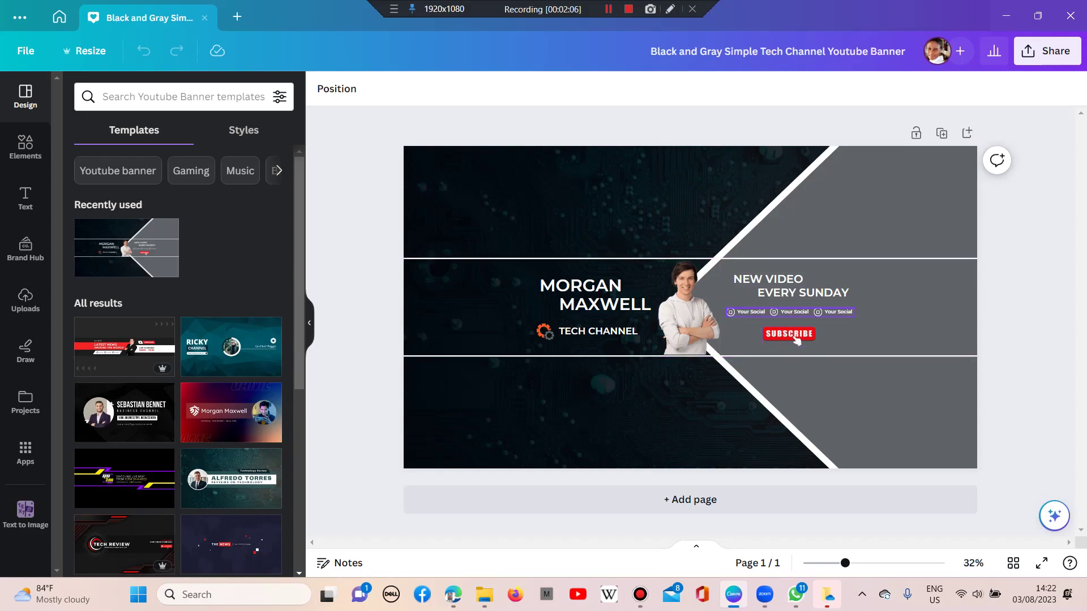
Replace the banner's two-line name heading with UPL on the first line and ACADEMY on the second
{"action": "left_click", "coordinate": [580, 286]}
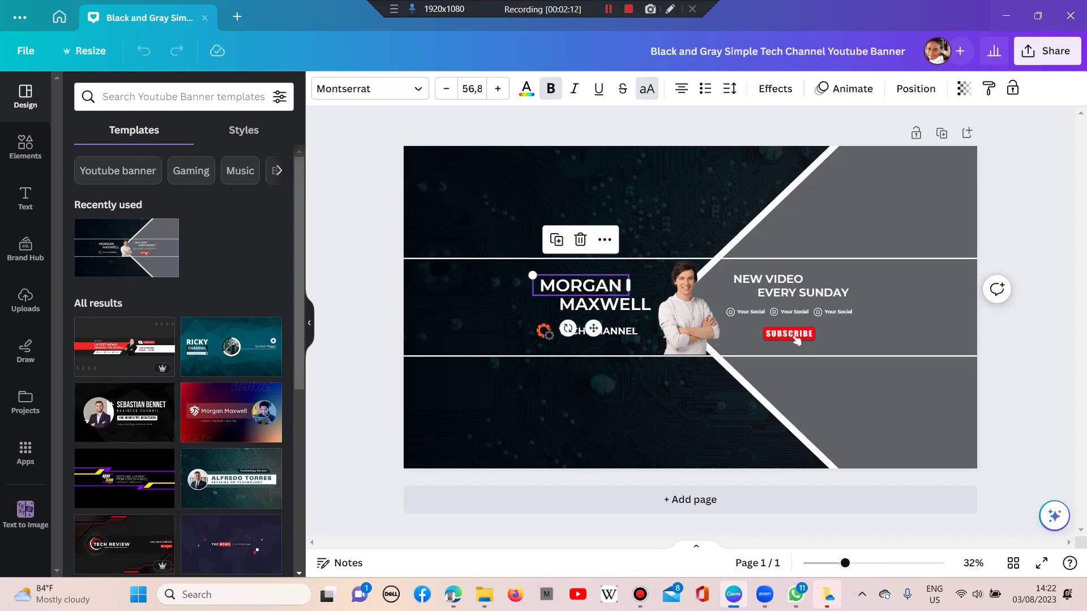
{"action": "double_click", "coordinate": [580, 286]}
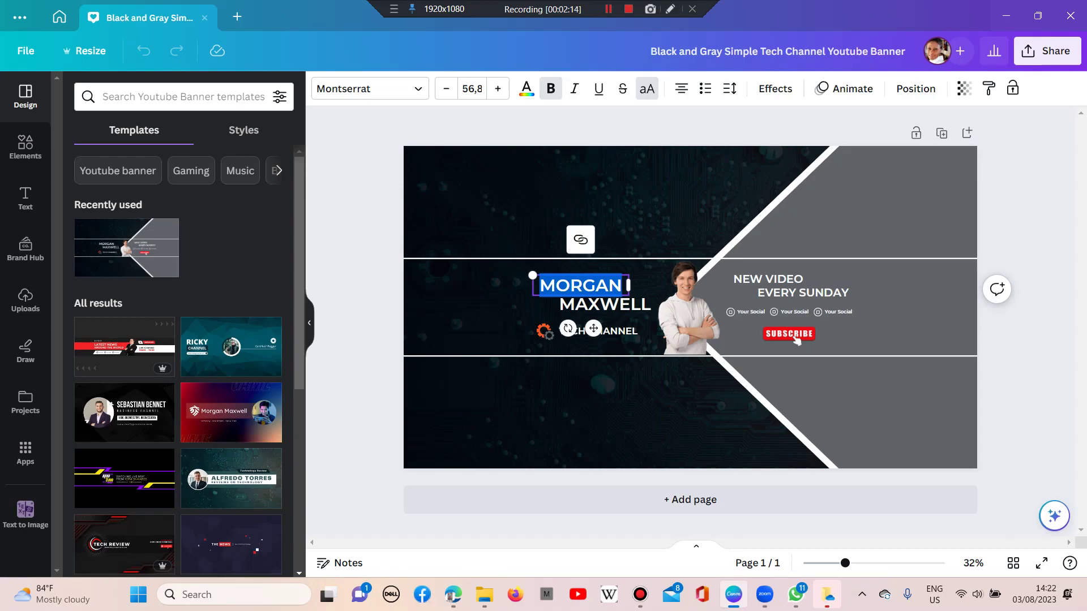
{"action": "type", "text": "UPL"}
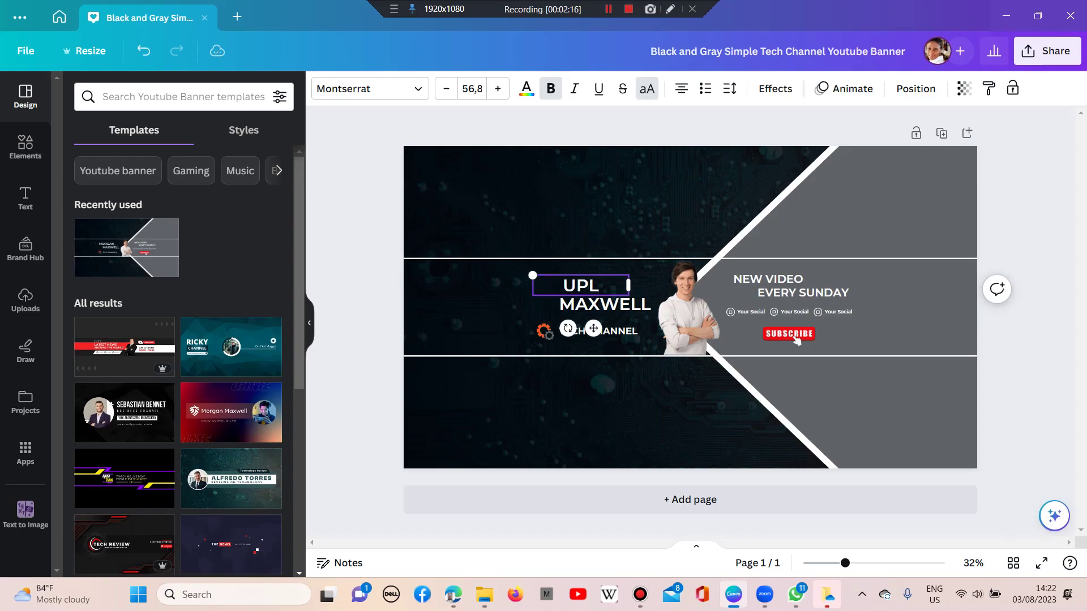
{"action": "left_click", "coordinate": [604, 304]}
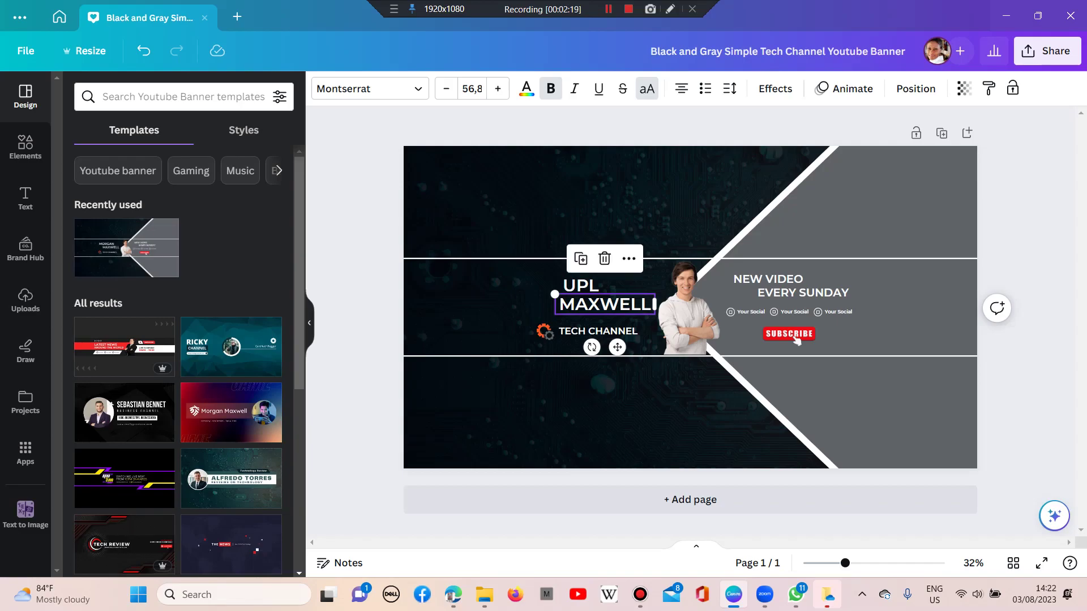
{"action": "key", "text": "Return"}
{"action": "type", "text": "AC"}
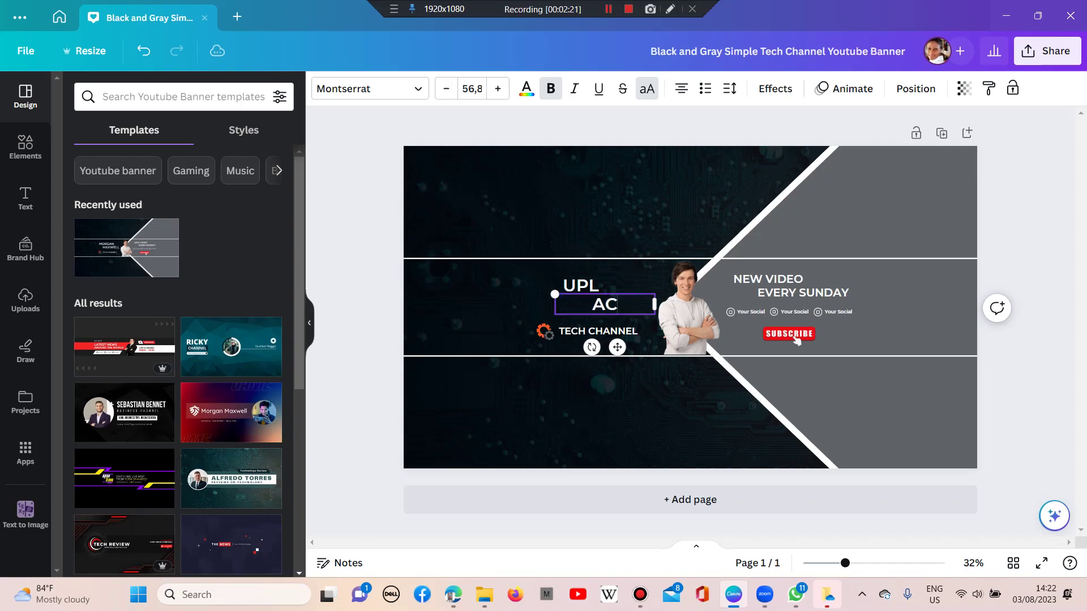
{"action": "type", "text": "ADEMY"}
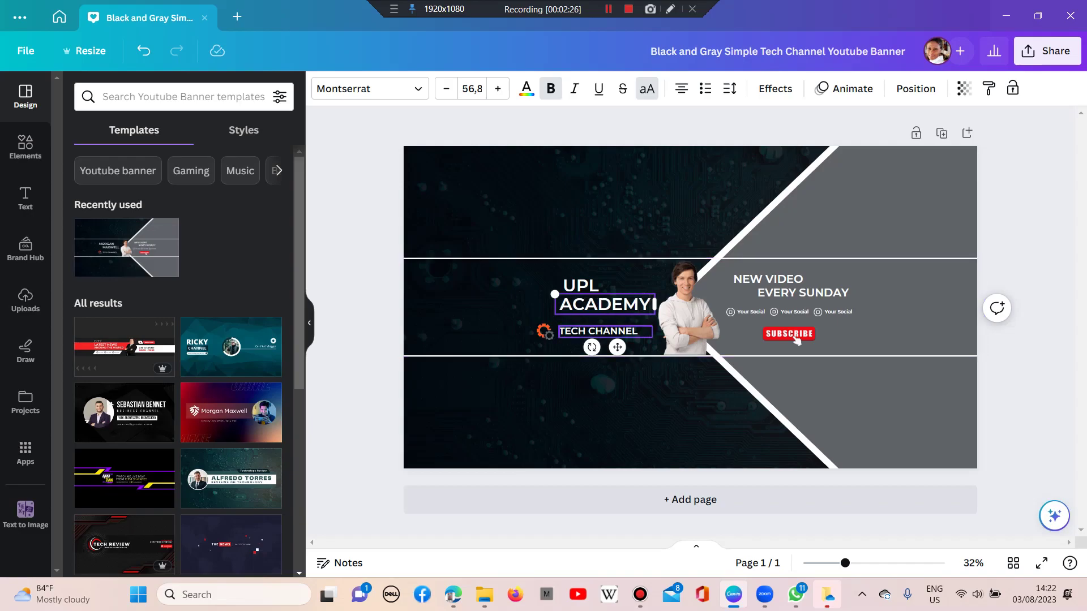
Change the word TECH to EDUCATION in the channel line below the heading
{"action": "left_click", "coordinate": [605, 331]}
{"action": "key", "text": "Return"}
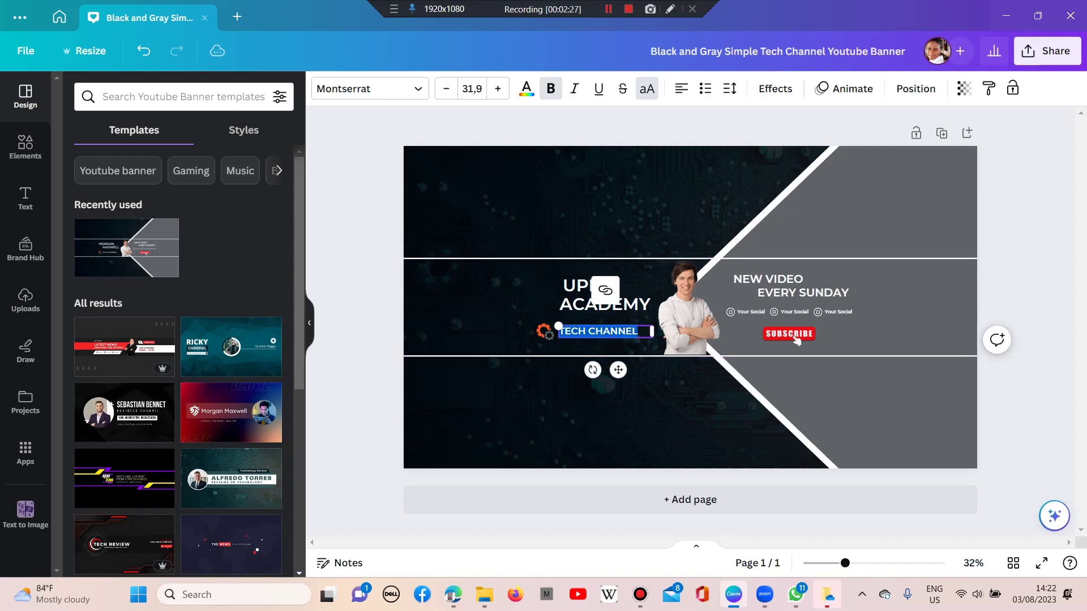
{"action": "left_click_drag", "start_coordinate": [586, 331], "coordinate": [565, 331]}
{"action": "key", "text": "shift+Left"}
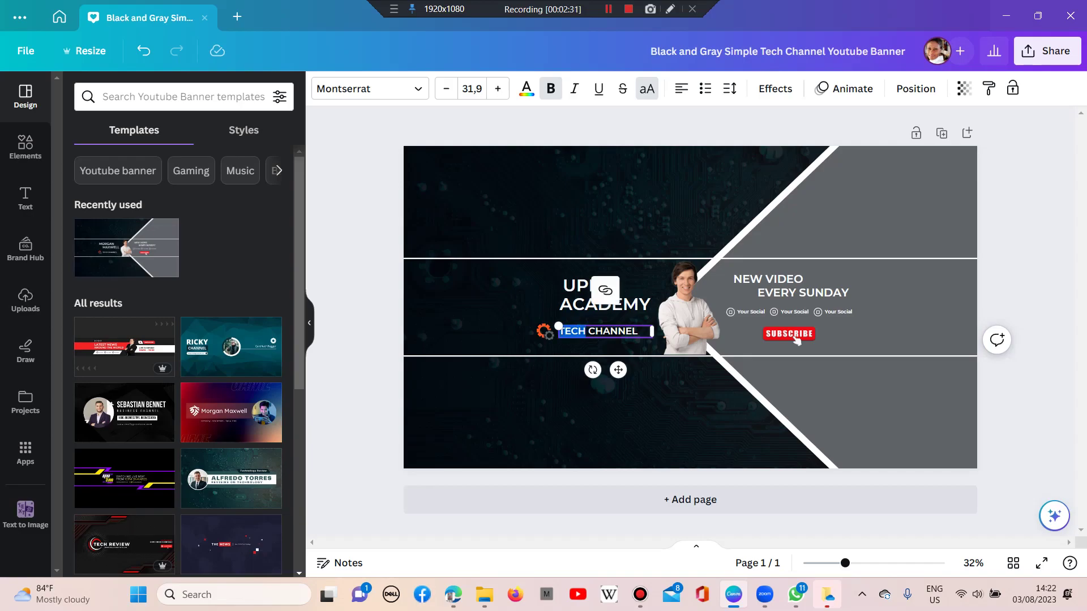
{"action": "type", "text": "EDUC"}
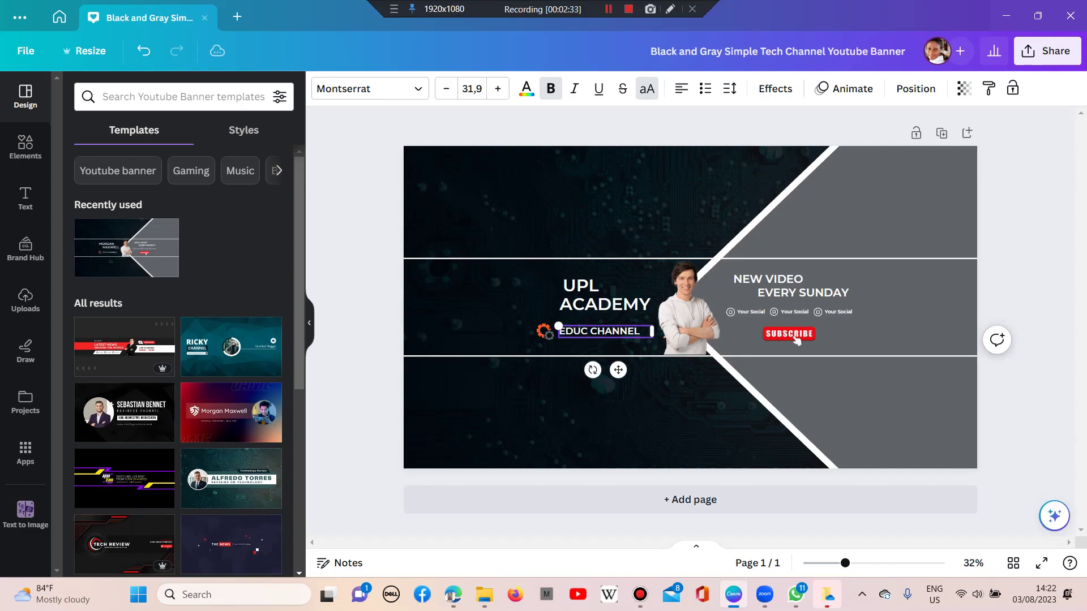
{"action": "type", "text": "ATION"}
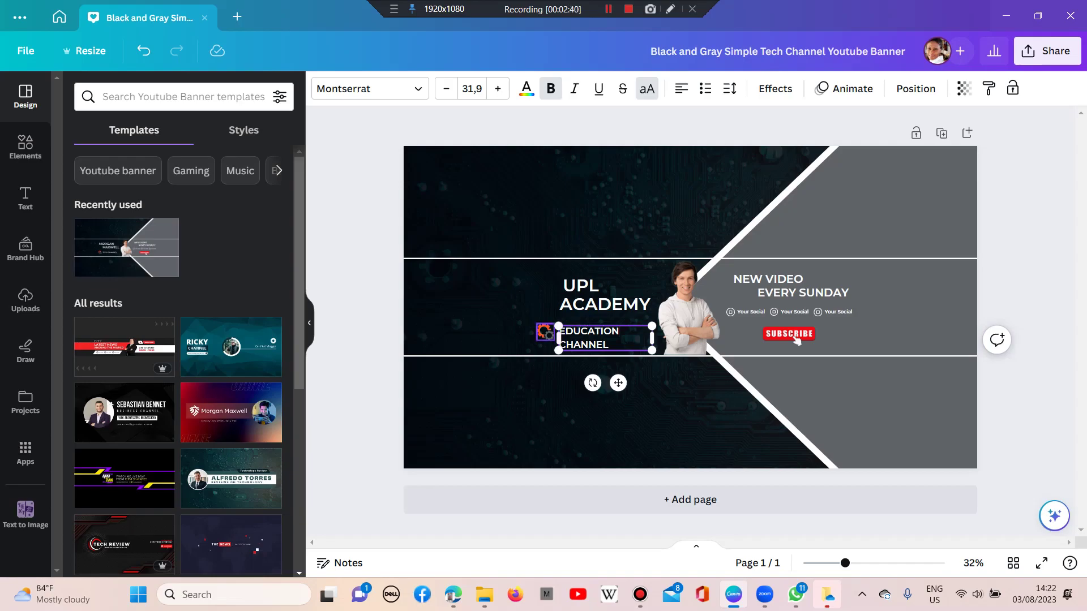
Delete the gear icon beside the channel line and place a shrunken graphic of three uniformed schoolchildren there instead
{"action": "left_click", "coordinate": [544, 332]}
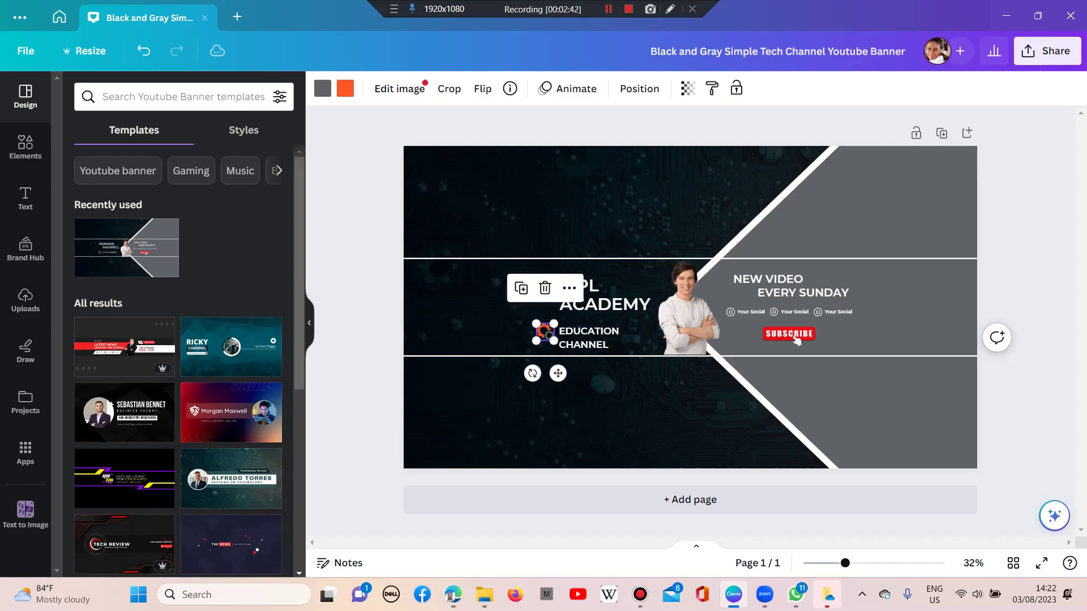
{"action": "left_click", "coordinate": [545, 288]}
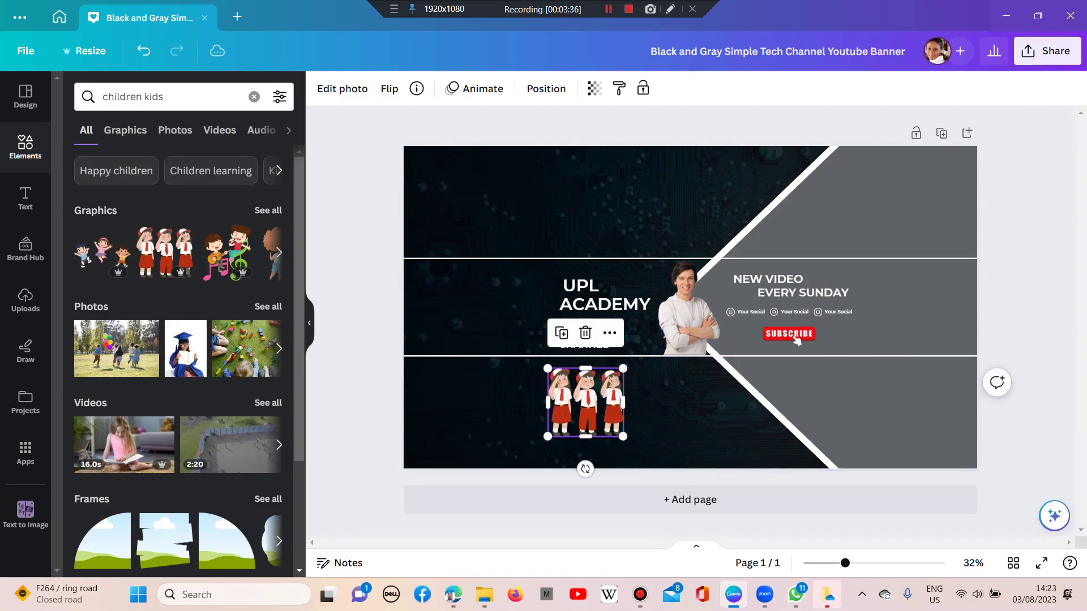
{"action": "left_click_drag", "start_coordinate": [585, 400], "coordinate": [508, 317]}
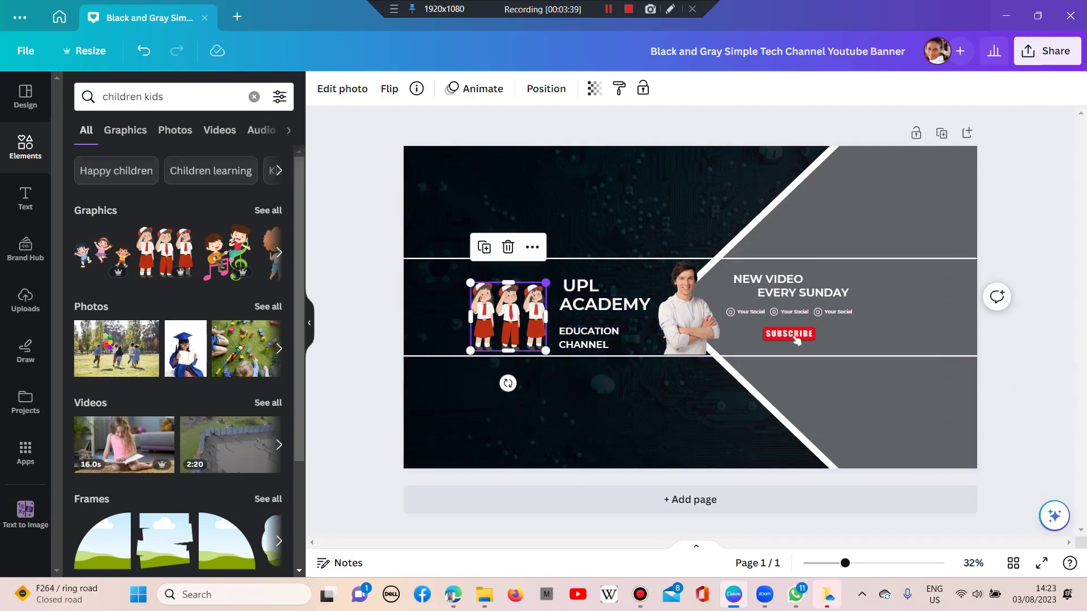
{"action": "left_click_drag", "start_coordinate": [545, 282], "coordinate": [523, 330]}
Fit the EDUCATION CHANNEL text on a single line directly beside the schoolchildren graphic
{"action": "left_click", "coordinate": [605, 338]}
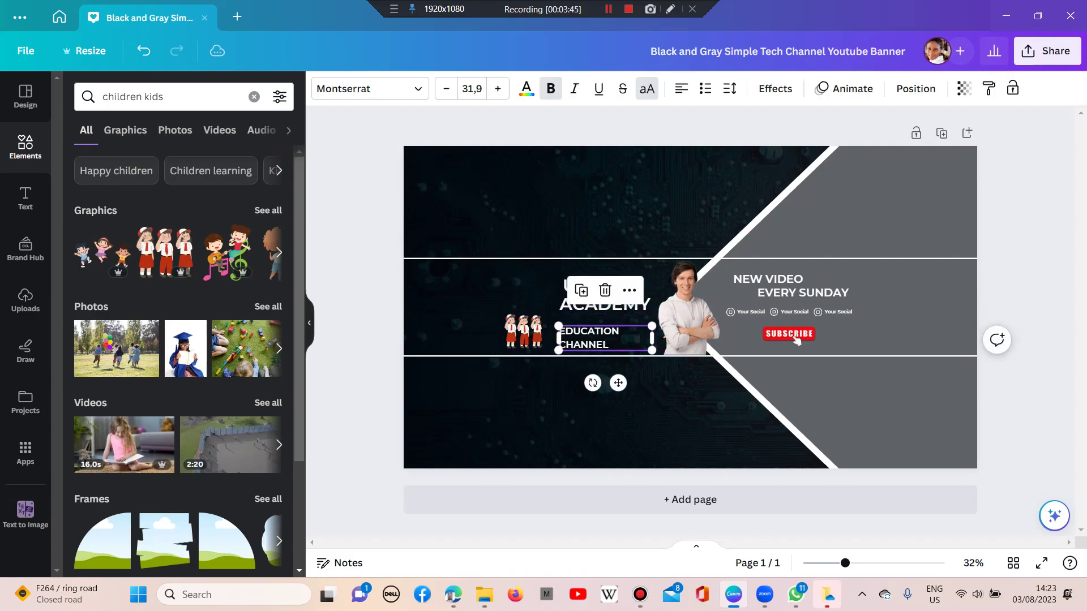
{"action": "left_click_drag", "start_coordinate": [652, 338], "coordinate": [604, 336]}
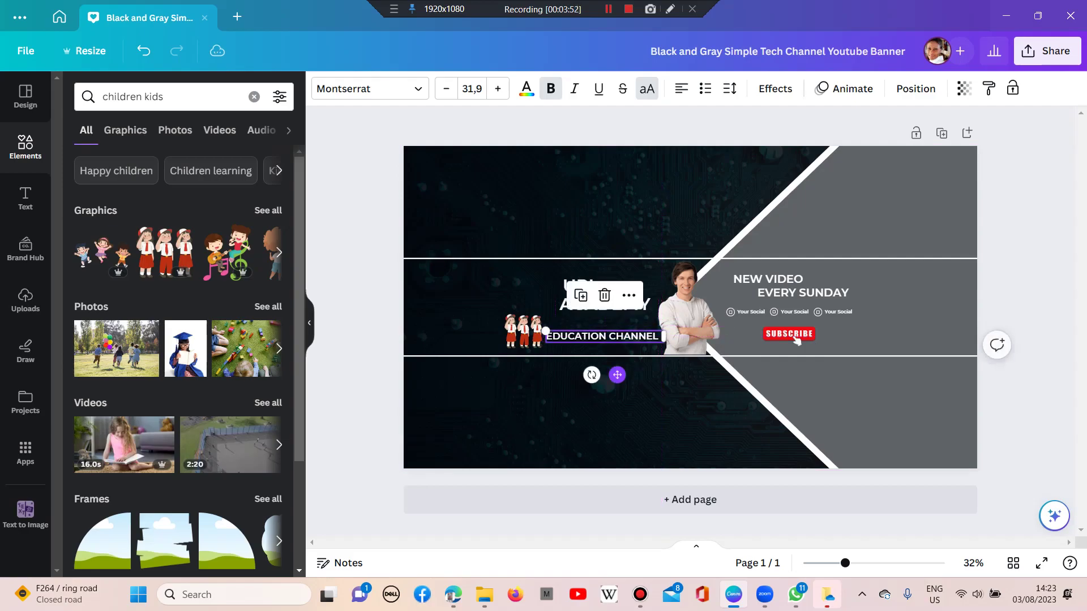
{"action": "key", "text": "Escape"}
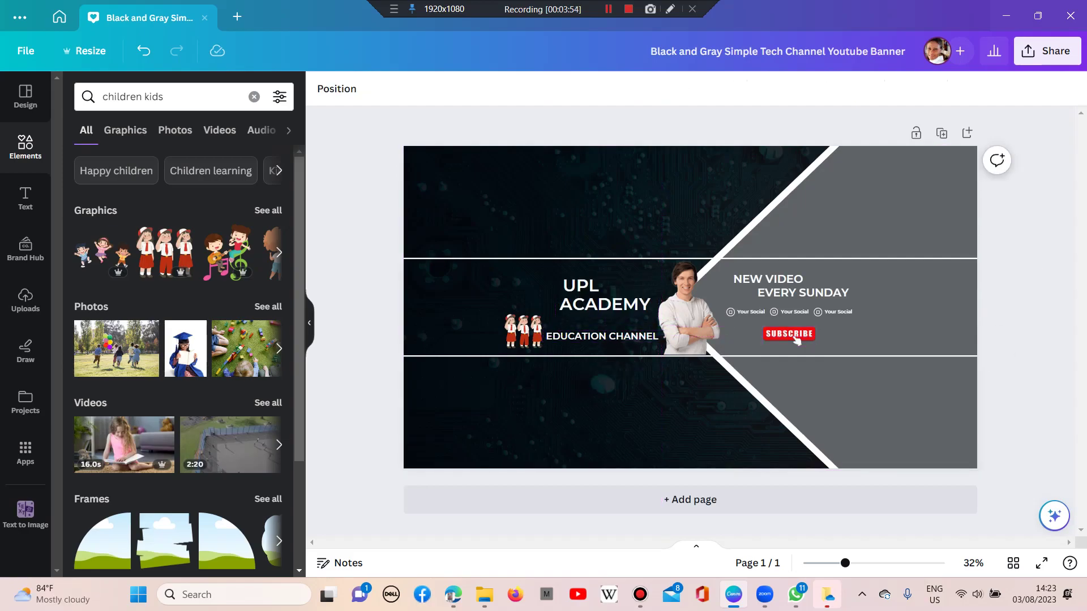
Move the heading down so that ACADEMY sits just above EDUCATION CHANNEL and UPL is centred over ACADEMY
{"action": "left_click_drag", "start_coordinate": [604, 304], "coordinate": [564, 293]}
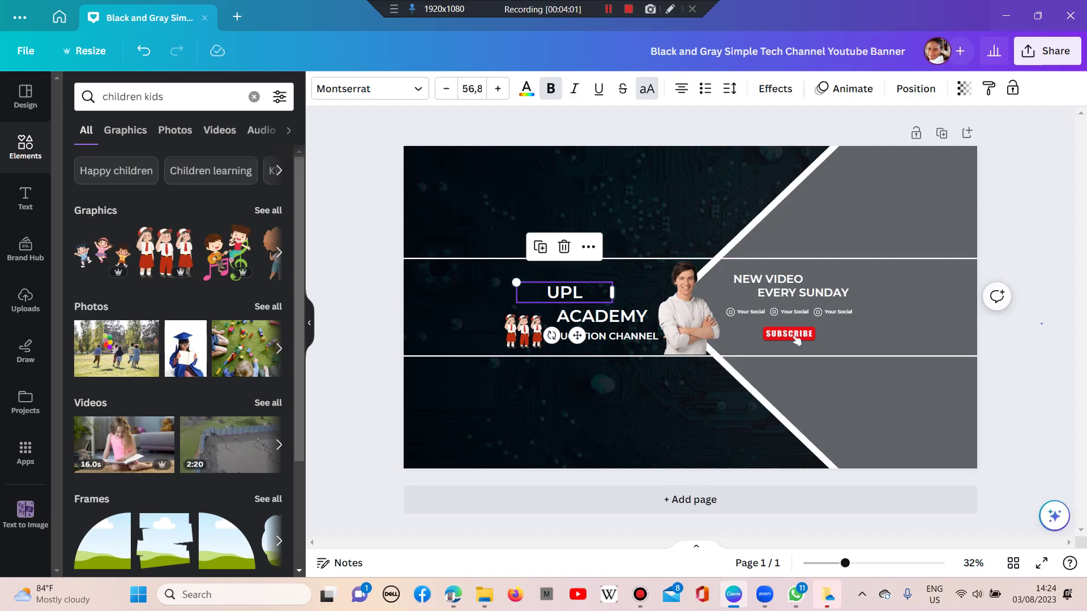
{"action": "key", "text": "Escape"}
{"action": "left_click", "coordinate": [564, 293]}
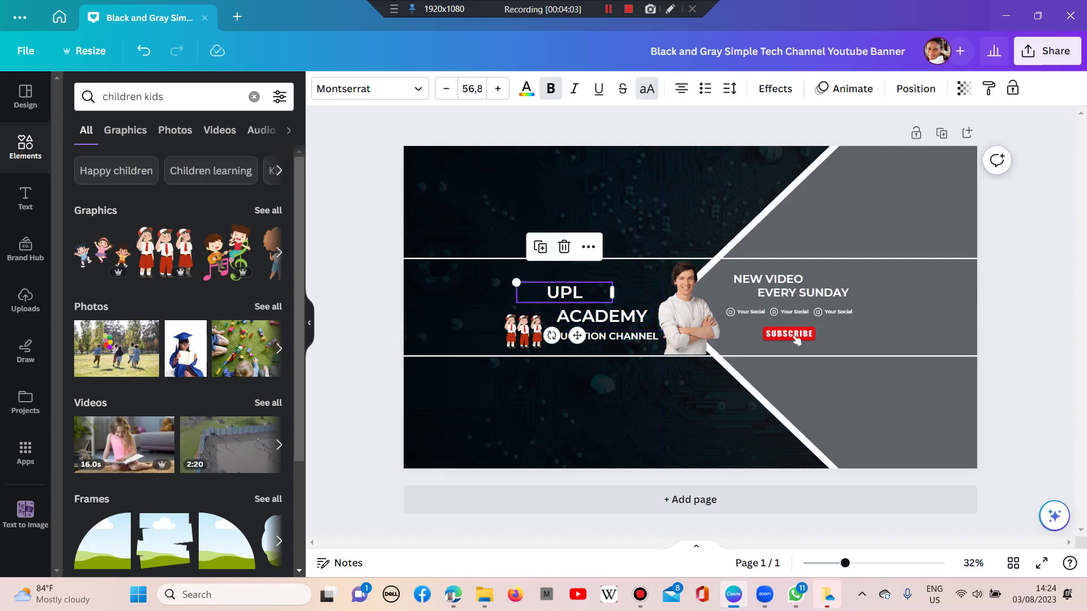
{"action": "left_click_drag", "start_coordinate": [564, 293], "coordinate": [600, 296]}
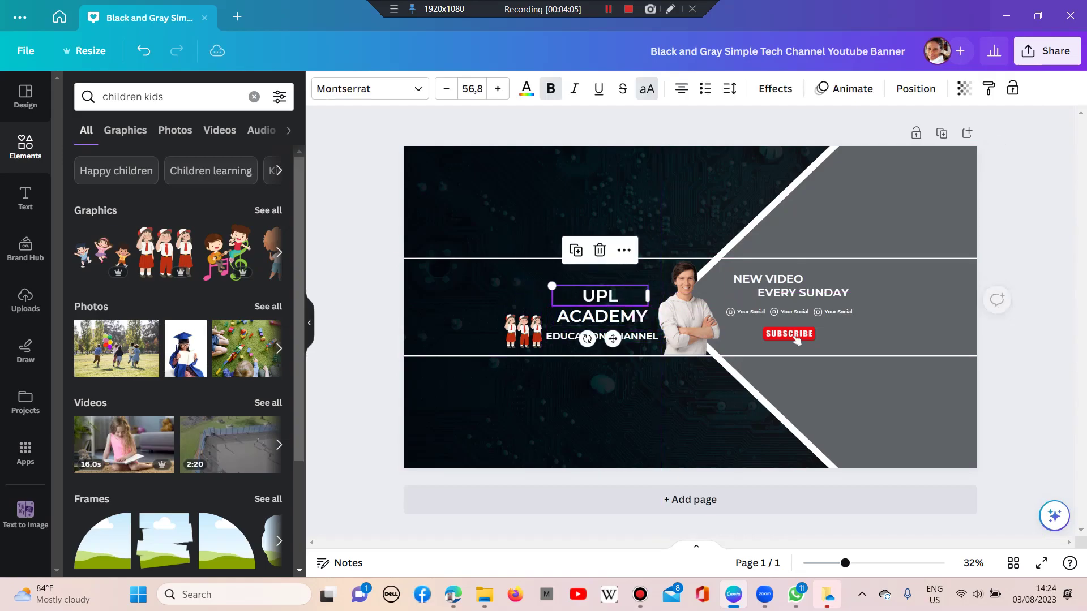
{"action": "key", "text": "Escape"}
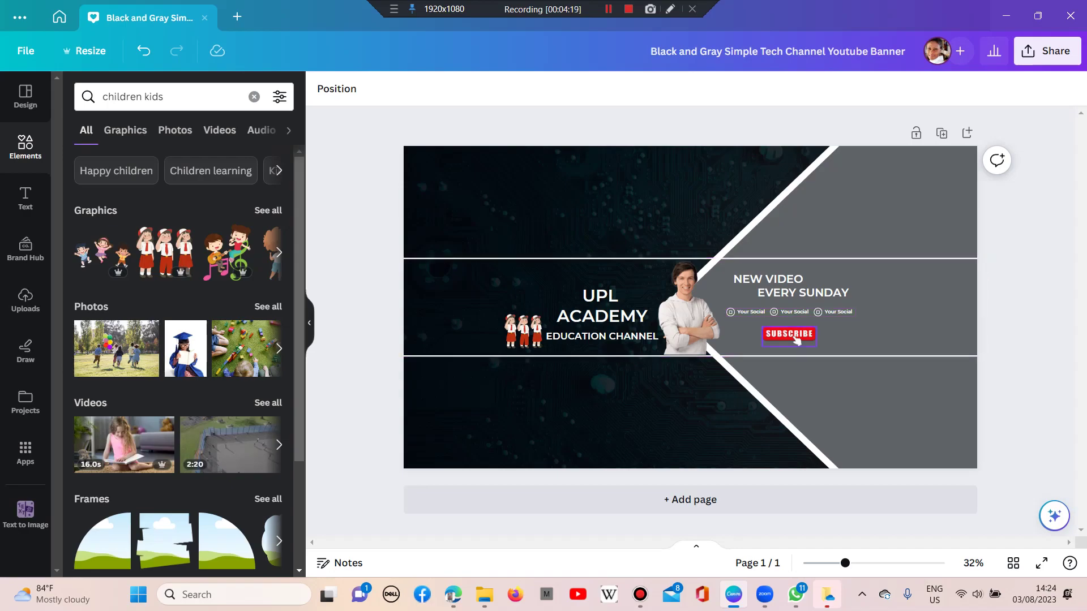
Remove the background from the uploaded portrait photo of the woman with BG Remover
{"action": "left_click", "coordinate": [688, 308]}
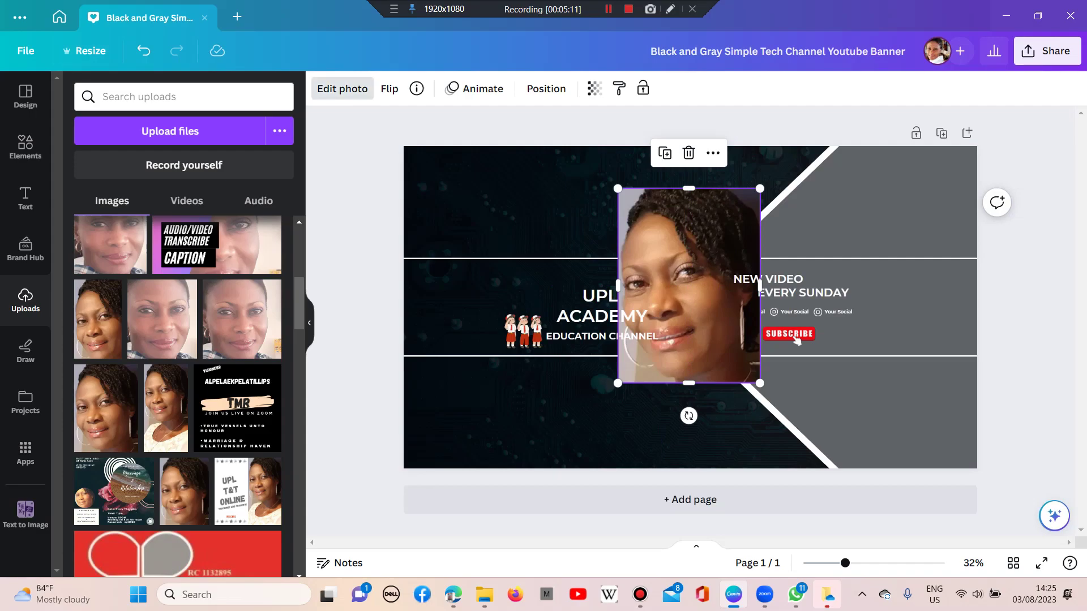
{"action": "left_click", "coordinate": [342, 89]}
{"action": "left_click", "coordinate": [342, 88]}
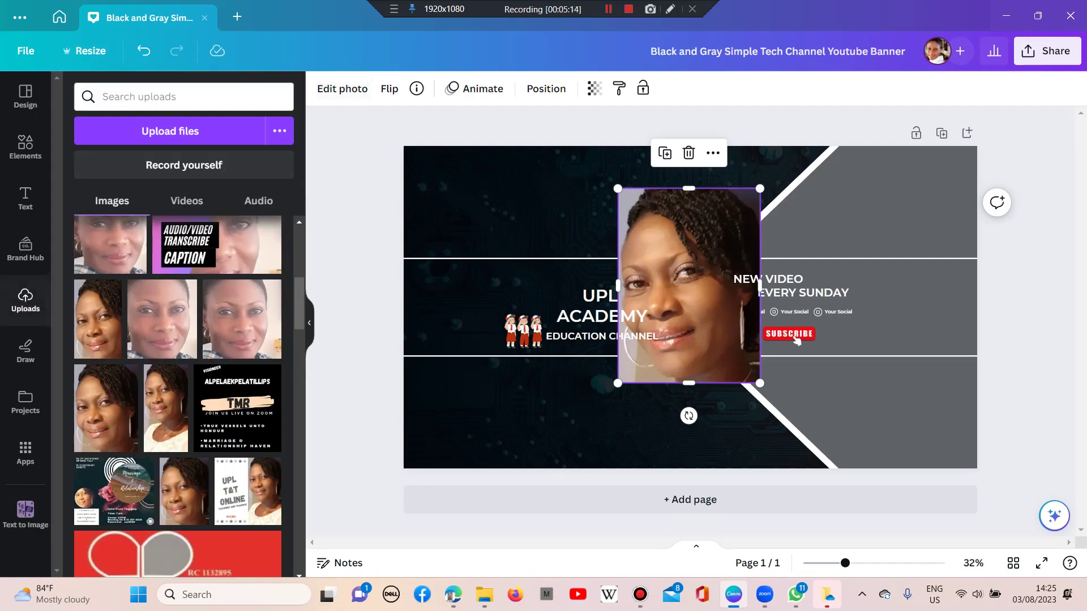
{"action": "left_click", "coordinate": [342, 88]}
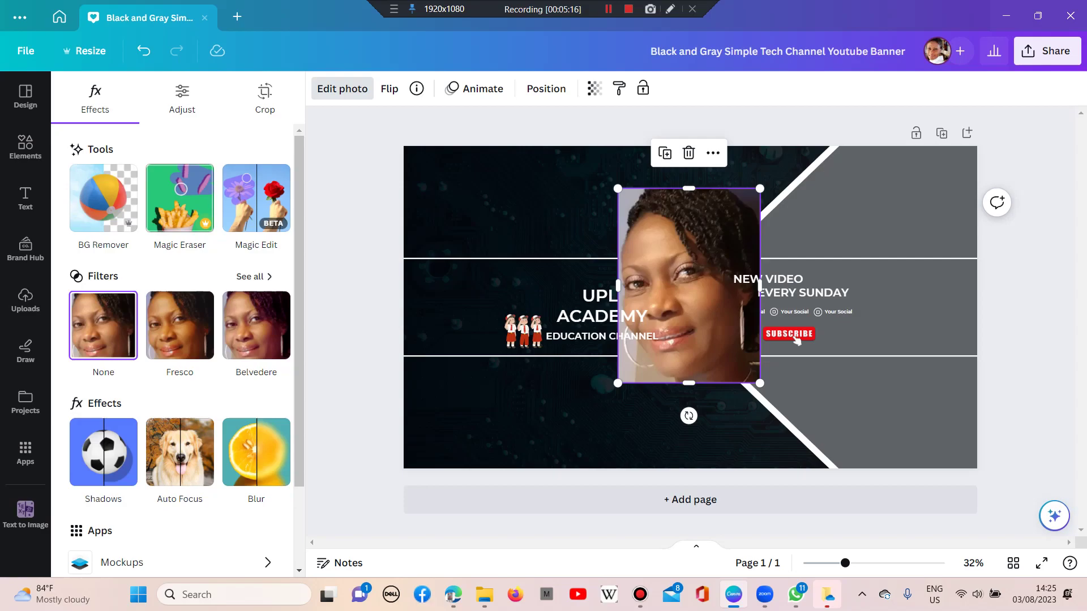
{"action": "left_click", "coordinate": [103, 197]}
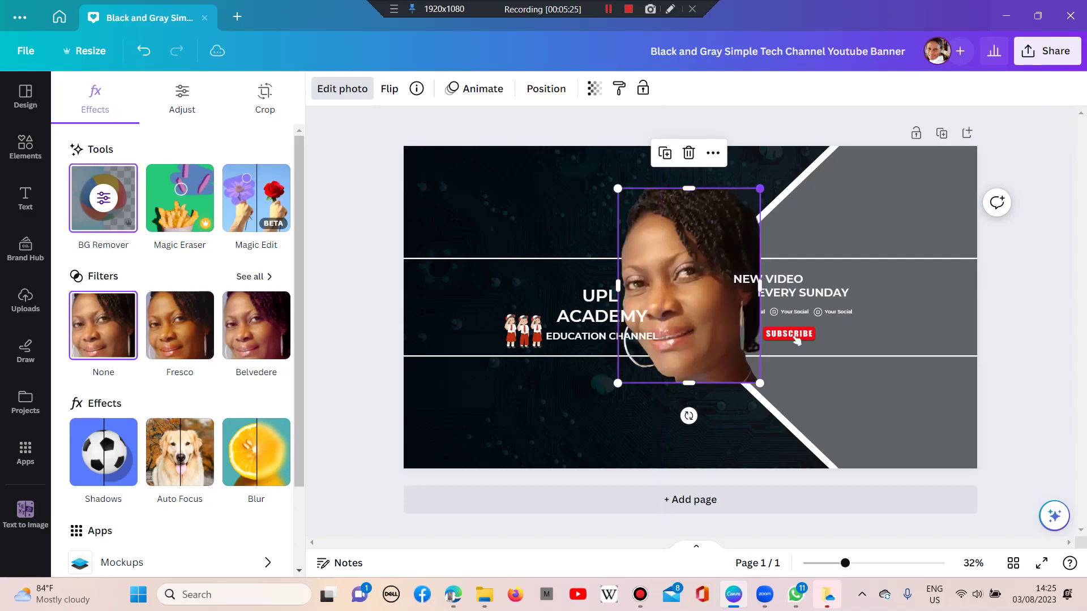
Shrink the woman's portrait to about half its size and delete the template's photo of the man
{"action": "left_click_drag", "start_coordinate": [759, 188], "coordinate": [689, 286]}
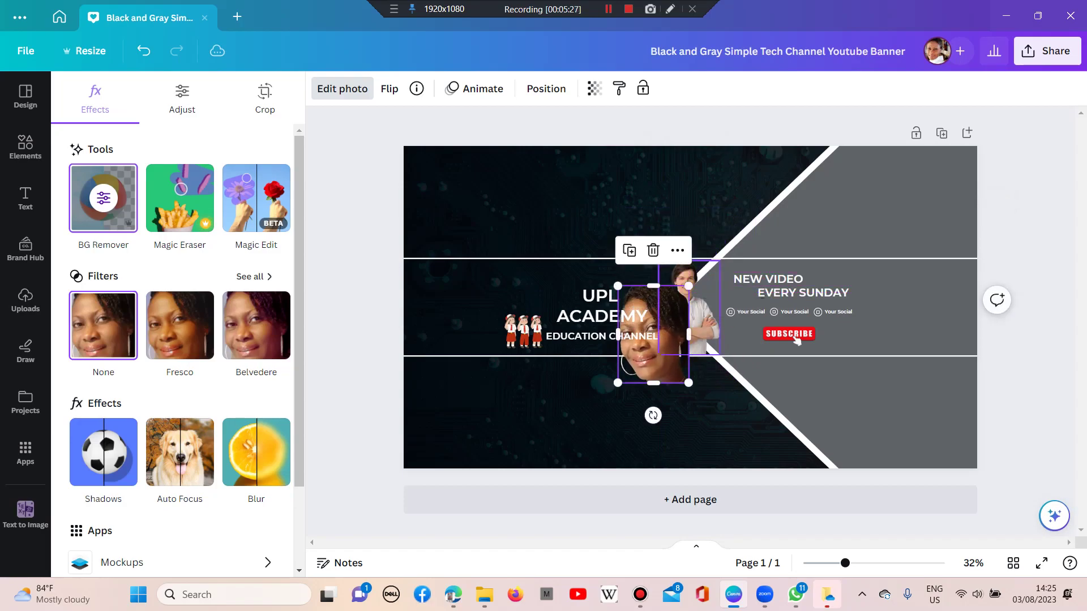
{"action": "left_click", "coordinate": [702, 308]}
{"action": "left_click", "coordinate": [689, 226]}
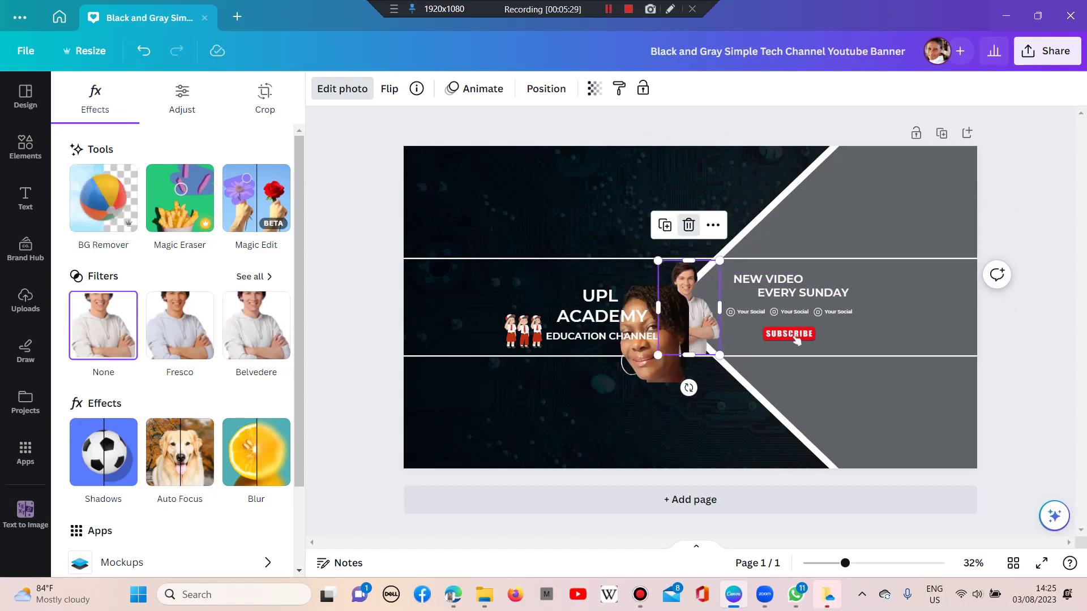
{"action": "left_click", "coordinate": [643, 336]}
{"action": "left_click_drag", "start_coordinate": [643, 336], "coordinate": [656, 313]}
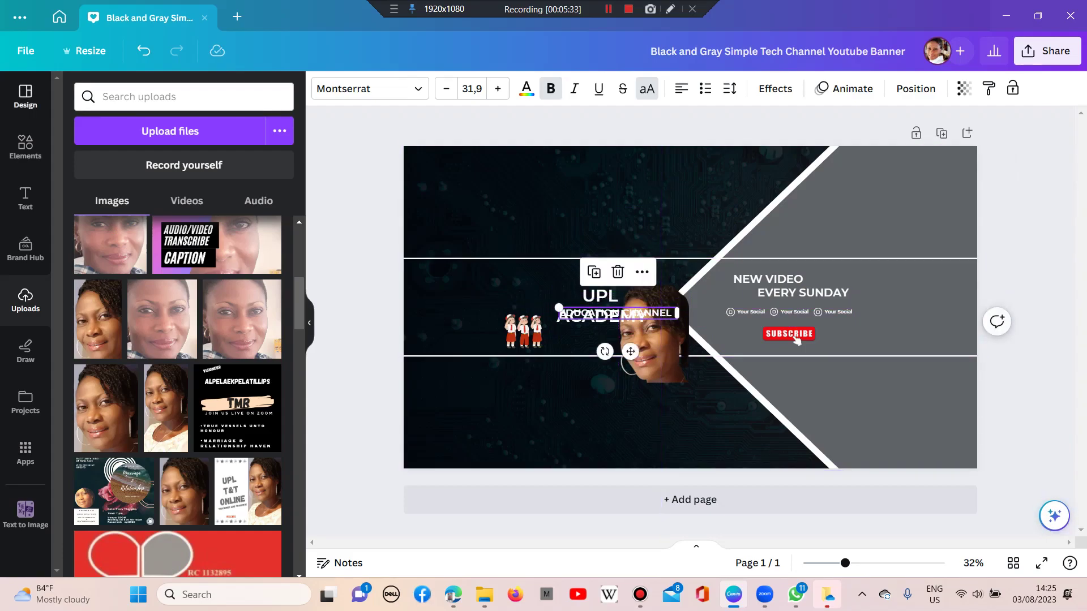
{"action": "key", "text": "ctrl+z"}
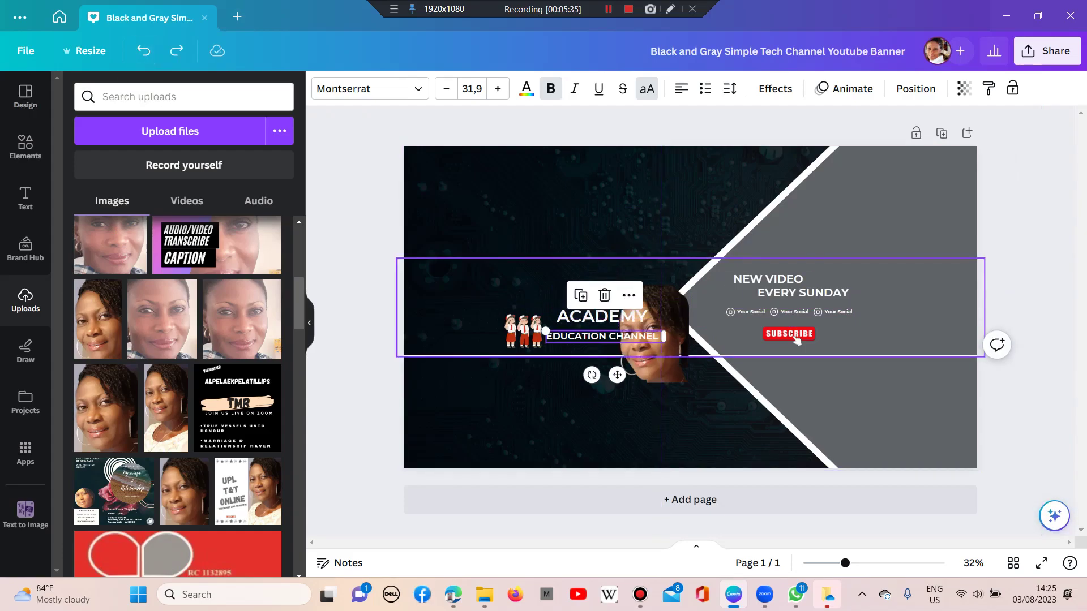
Resize the woman's portrait to fit between the two white horizontal lines and place it between the ACADEMY and NEW VIDEO texts
{"action": "key", "text": "ctrl+y"}
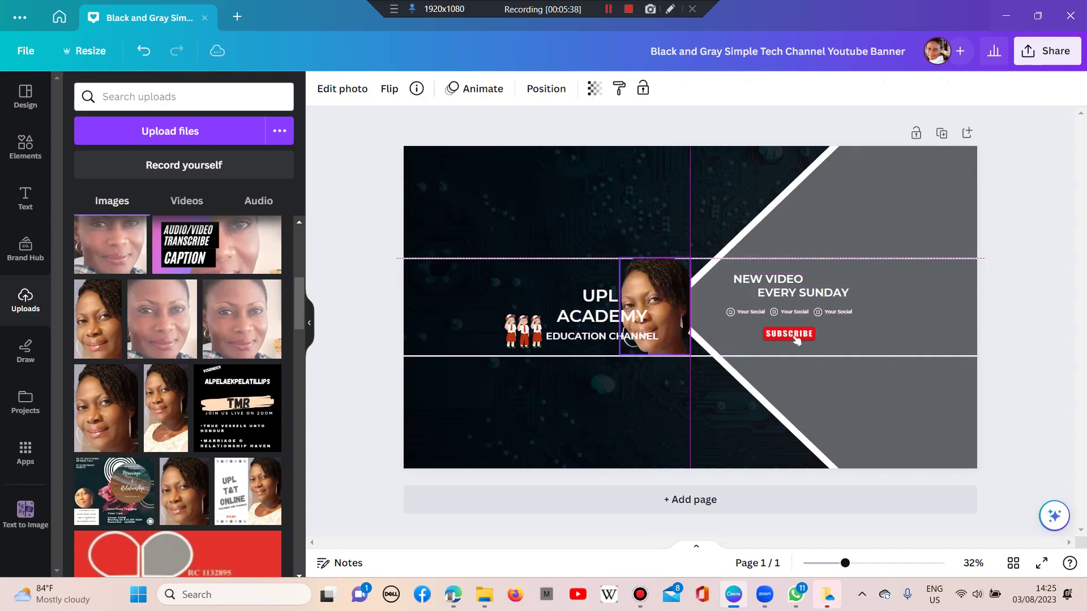
{"action": "left_click_drag", "start_coordinate": [689, 258], "coordinate": [709, 232]}
{"action": "left_click_drag", "start_coordinate": [709, 294], "coordinate": [690, 294]}
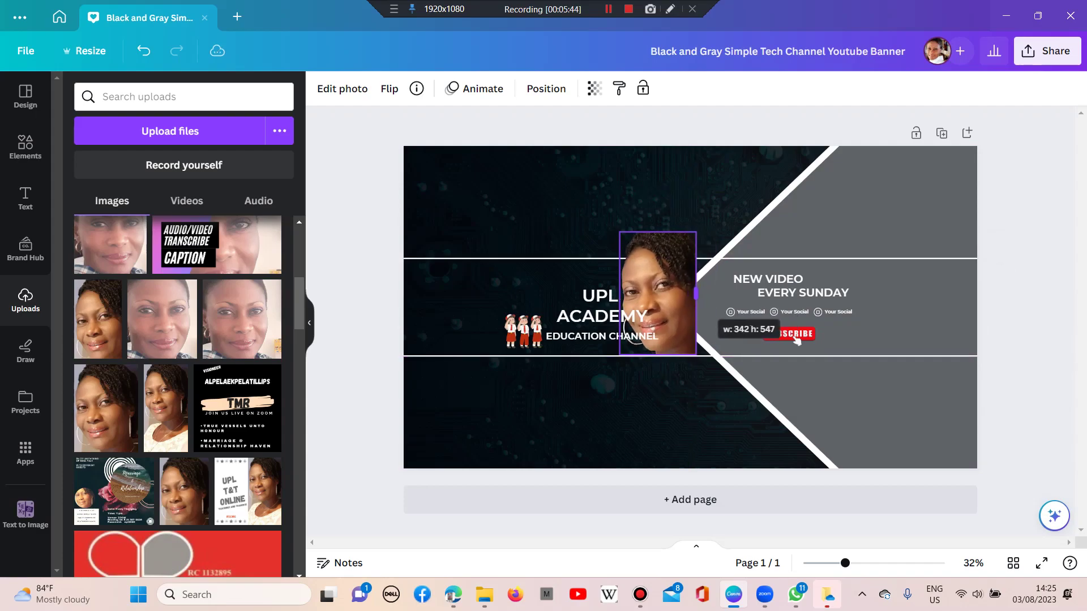
{"action": "mouse_move", "coordinate": [797, 340]}
{"action": "left_mouse_down"}
{"action": "mouse_move", "coordinate": [815, 338]}
{"action": "mouse_move", "coordinate": [797, 339]}
{"action": "left_mouse_up"}
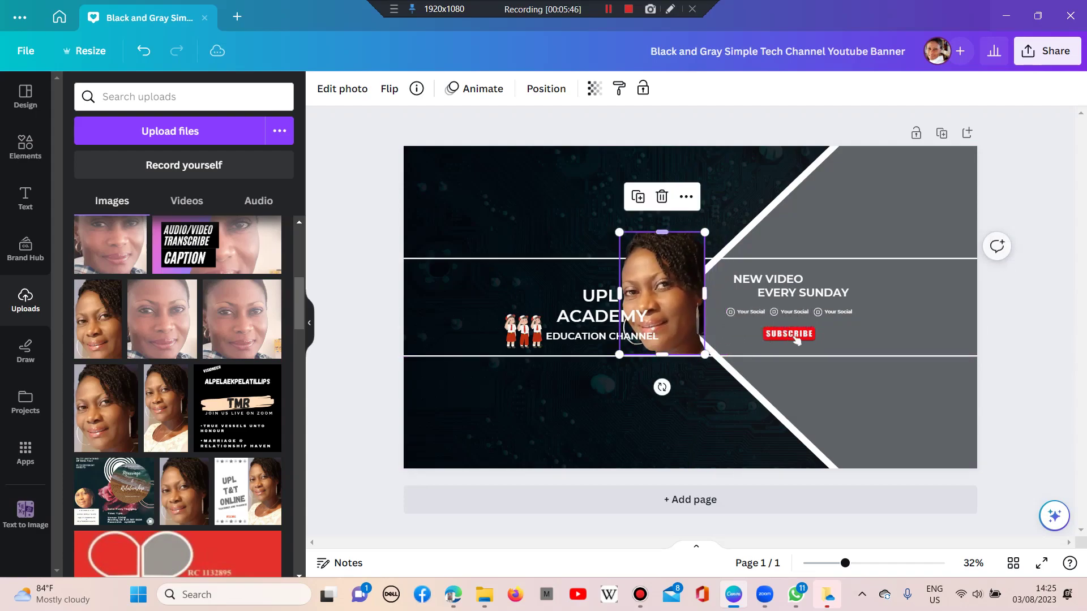
{"action": "left_click_drag", "start_coordinate": [705, 232], "coordinate": [679, 268]}
{"action": "left_click_drag", "start_coordinate": [649, 311], "coordinate": [678, 306]}
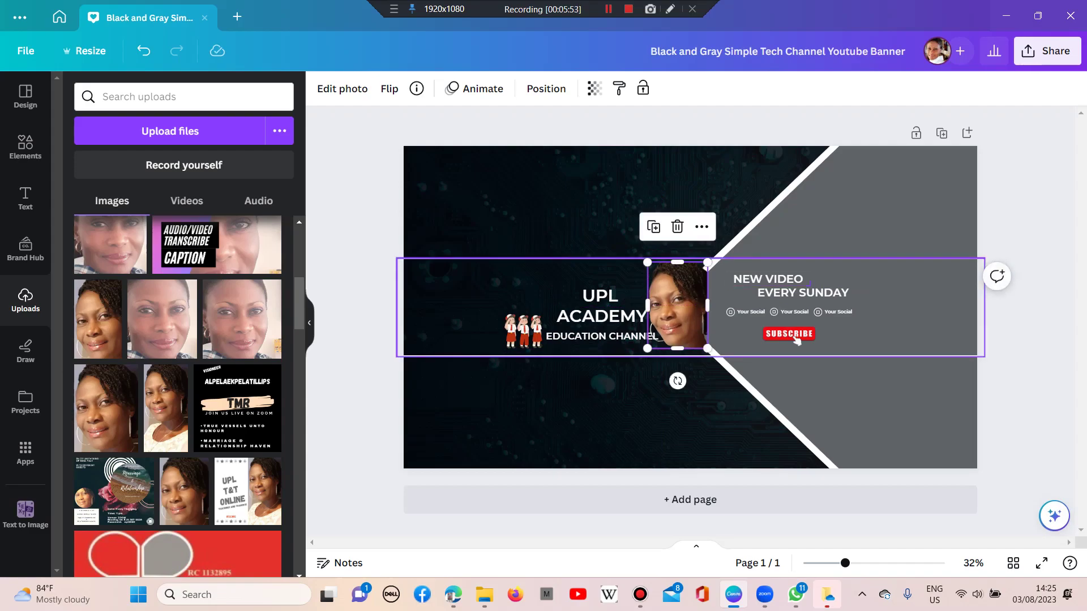
{"action": "key", "text": "Escape"}
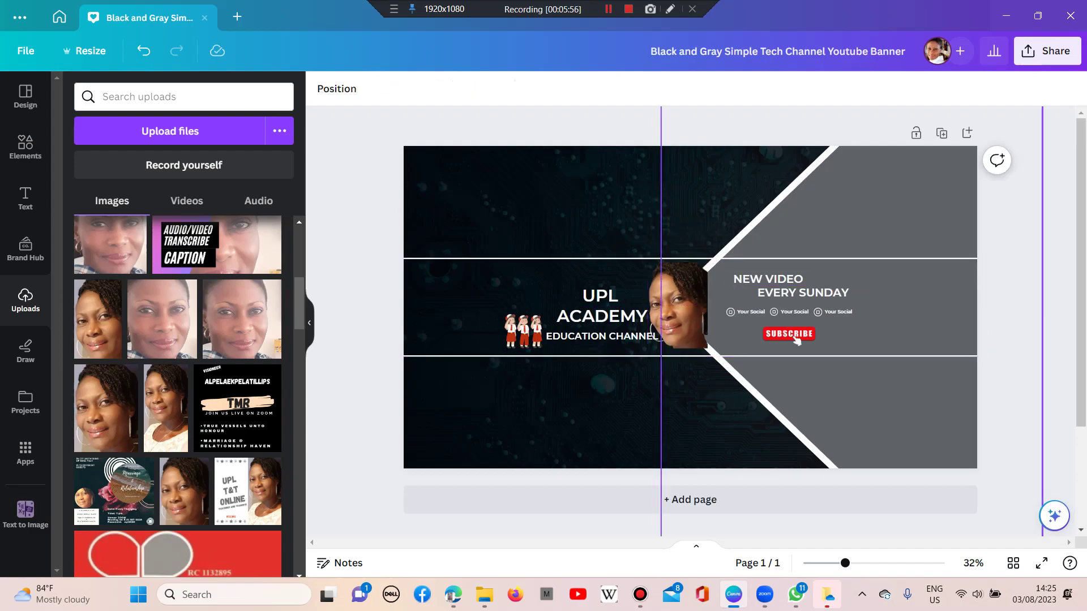
{"action": "mouse_move", "coordinate": [678, 305]}
{"action": "left_mouse_down"}
{"action": "mouse_move", "coordinate": [665, 306]}
{"action": "mouse_move", "coordinate": [689, 305]}
{"action": "left_mouse_up"}
{"action": "key", "text": "Escape"}
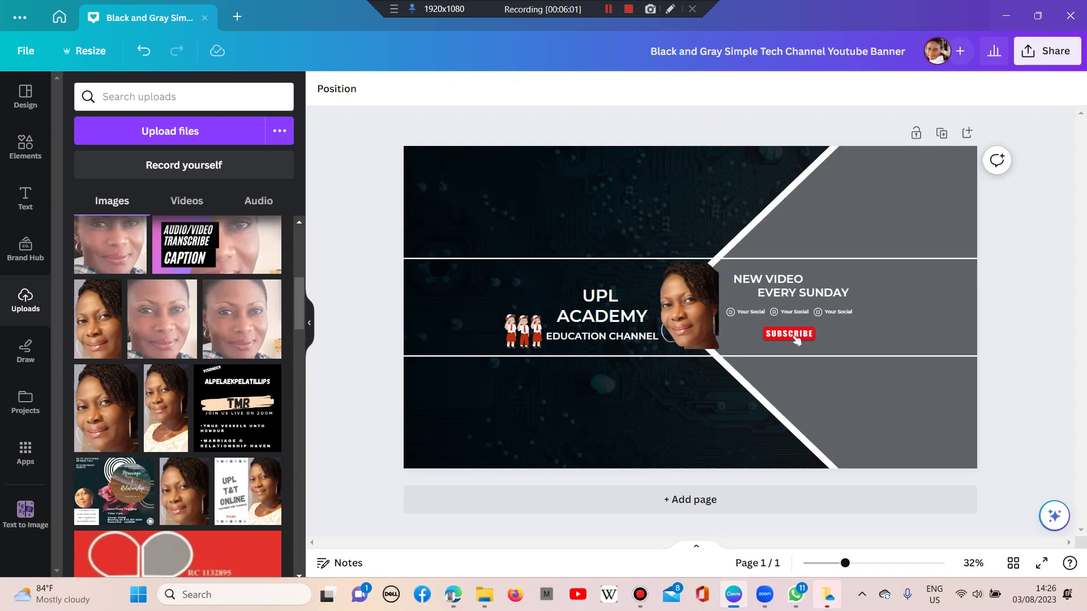
{"action": "key", "text": "Tab"}
{"action": "key", "text": "Tab"}
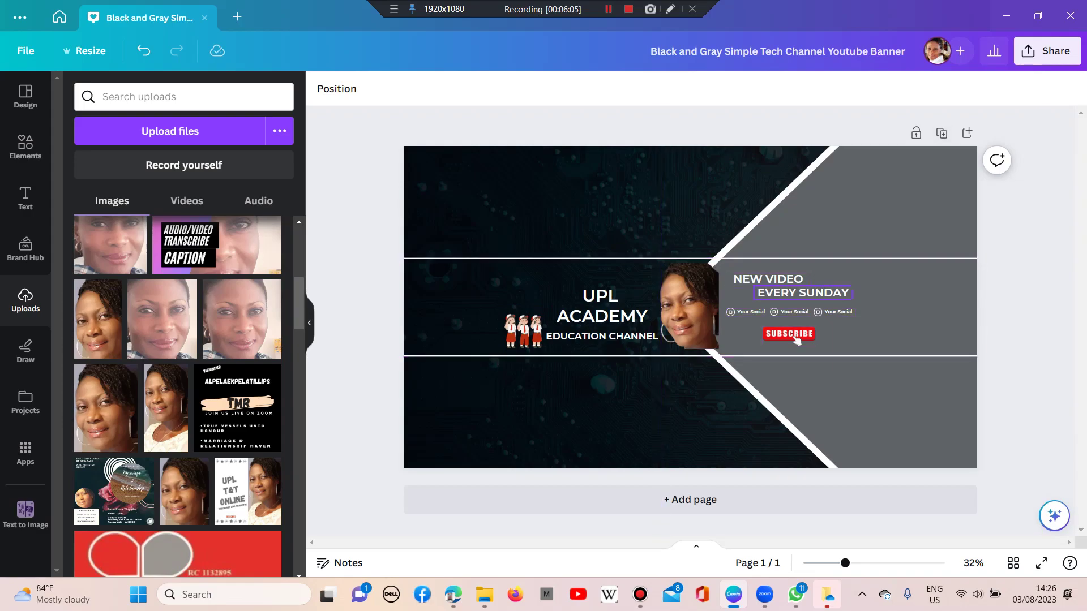
{"action": "key", "text": "Return"}
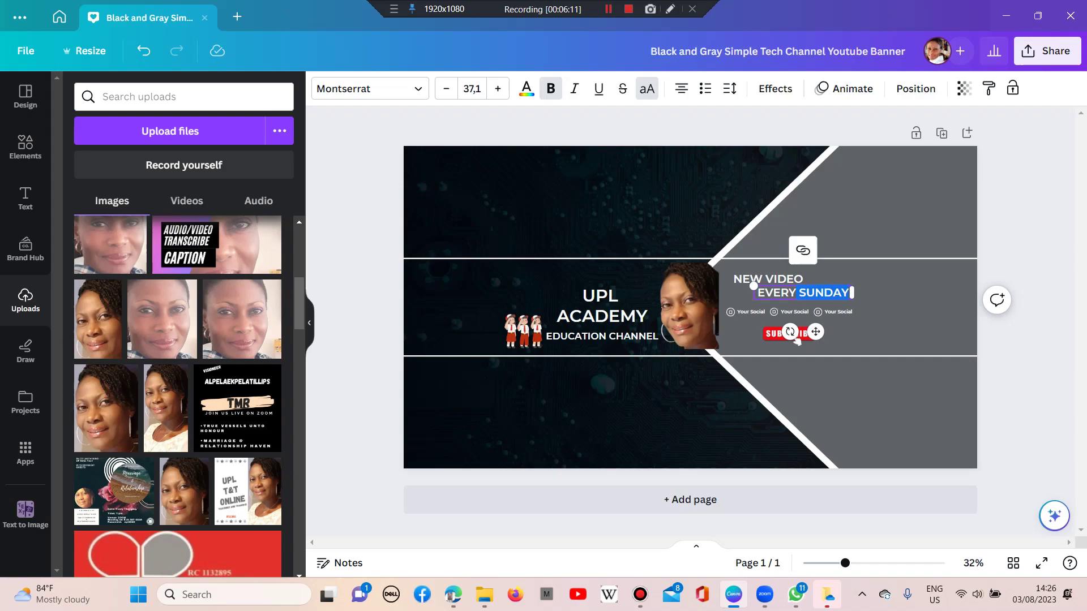
{"action": "key", "text": "Escape"}
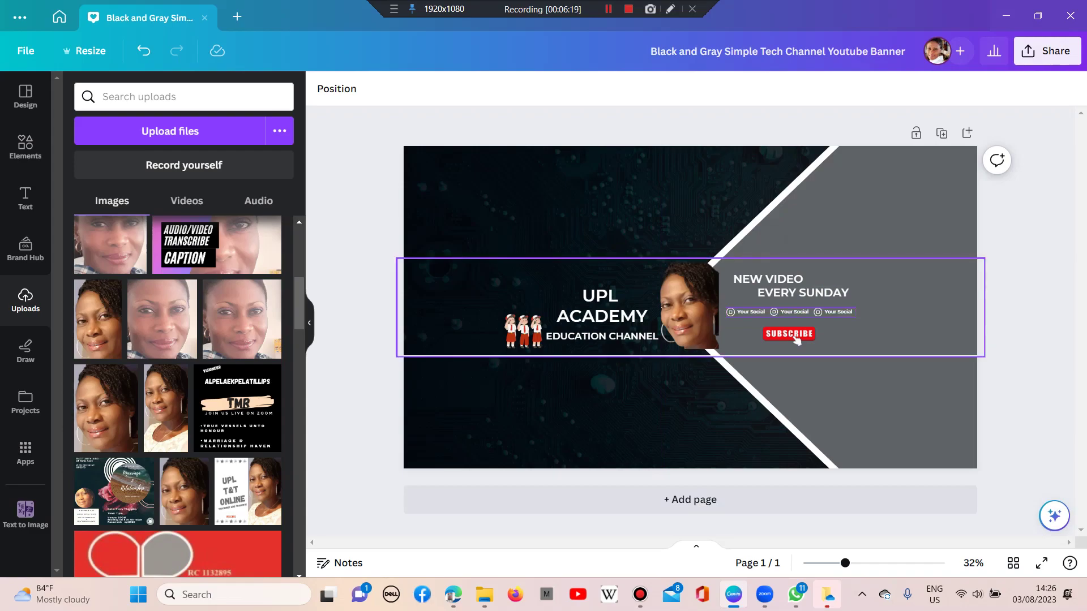
Flip the woman's portrait horizontally
{"action": "left_click", "coordinate": [688, 306]}
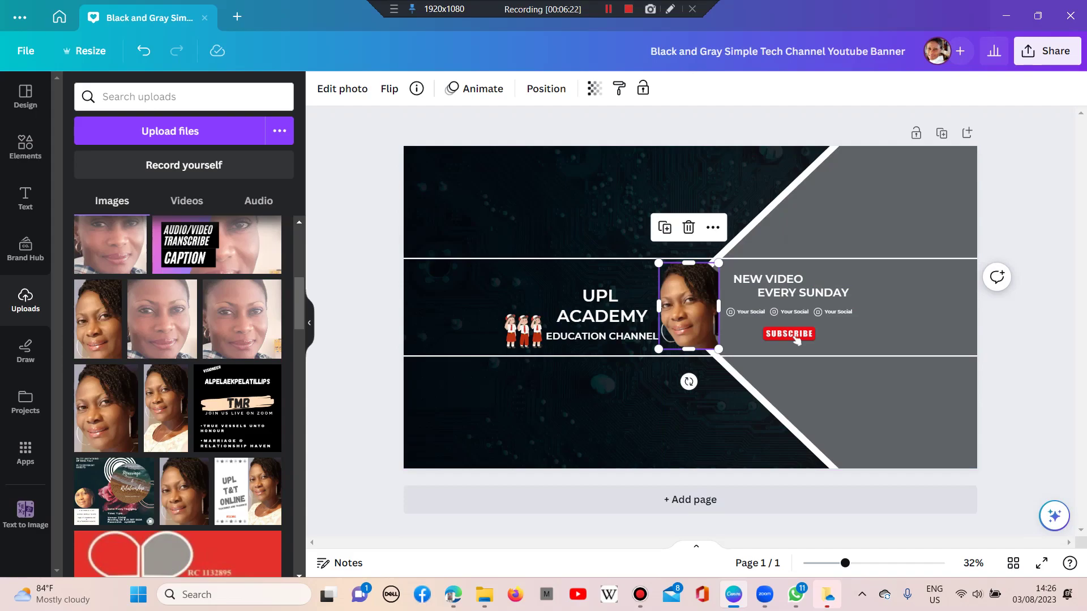
{"action": "left_click", "coordinate": [389, 88]}
{"action": "left_click", "coordinate": [443, 126]}
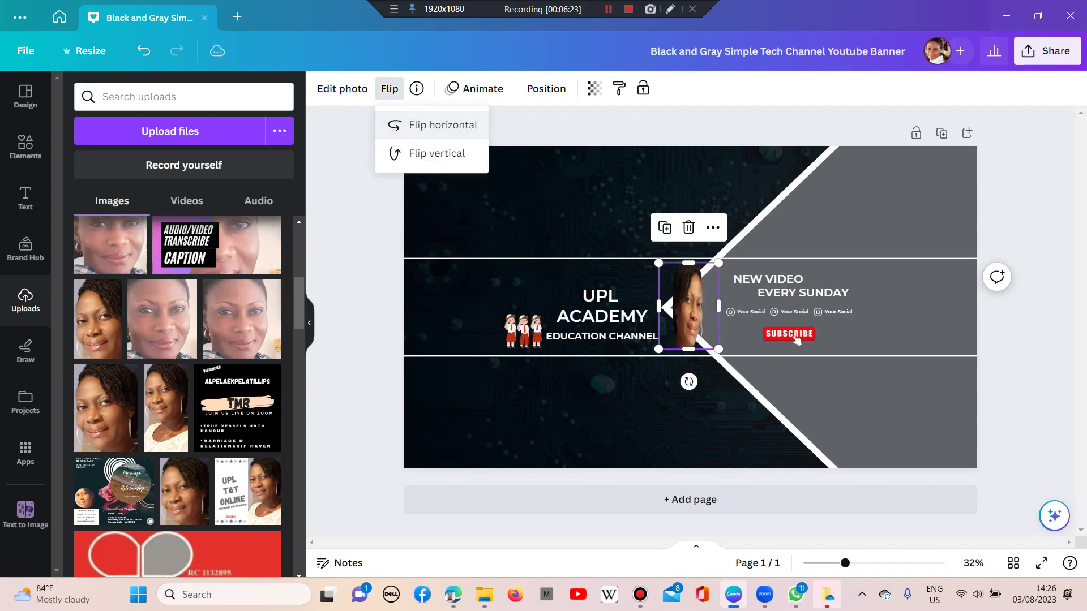
{"action": "key", "text": "Escape"}
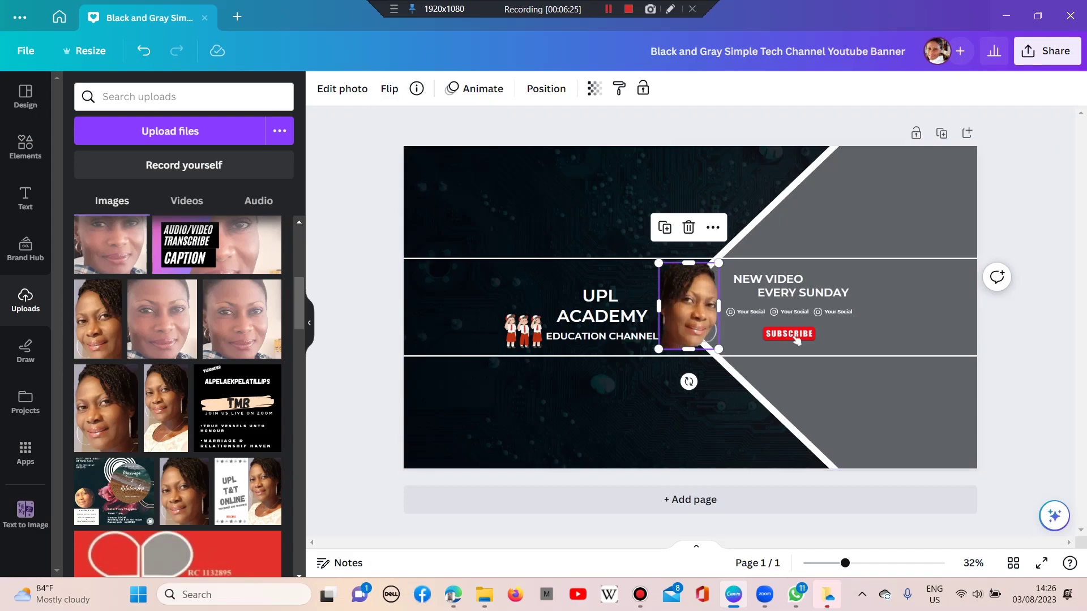
{"action": "key", "text": "Escape"}
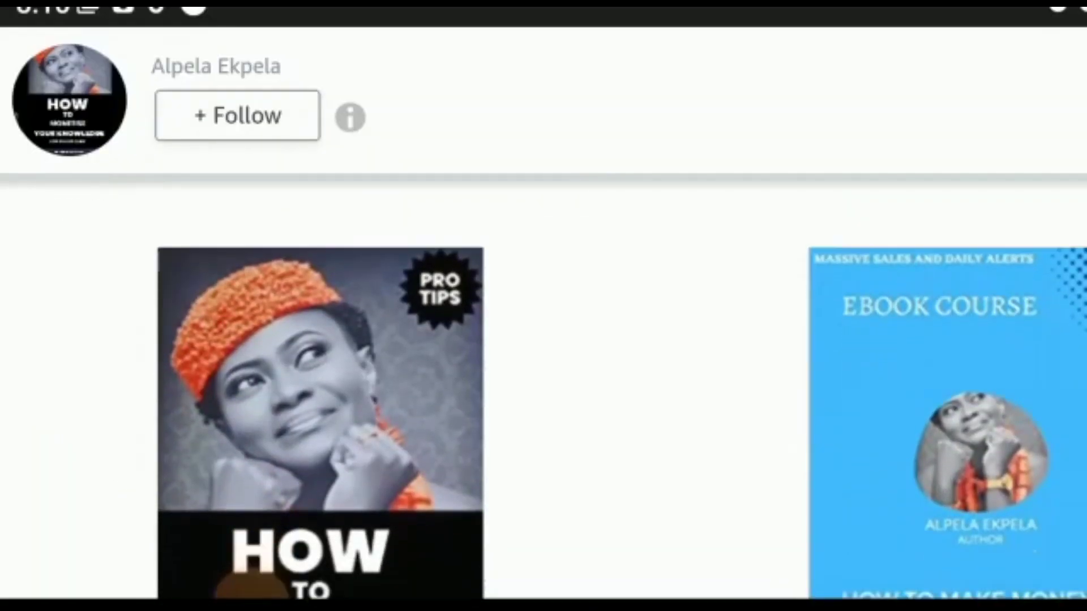
{"action": "scroll", "coordinate": [544, 390], "scroll_direction": "down", "scroll_amount": 15}
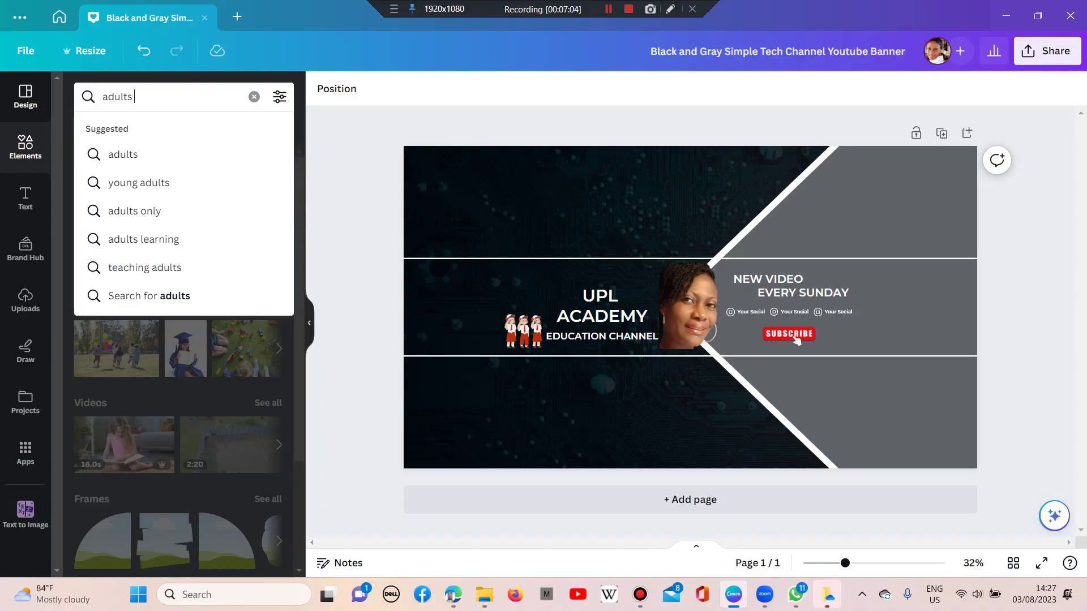
Search the elements for "adults", add the graphic of four colourfully dressed people and delete the schoolchildren graphic
{"action": "key", "text": "Return"}
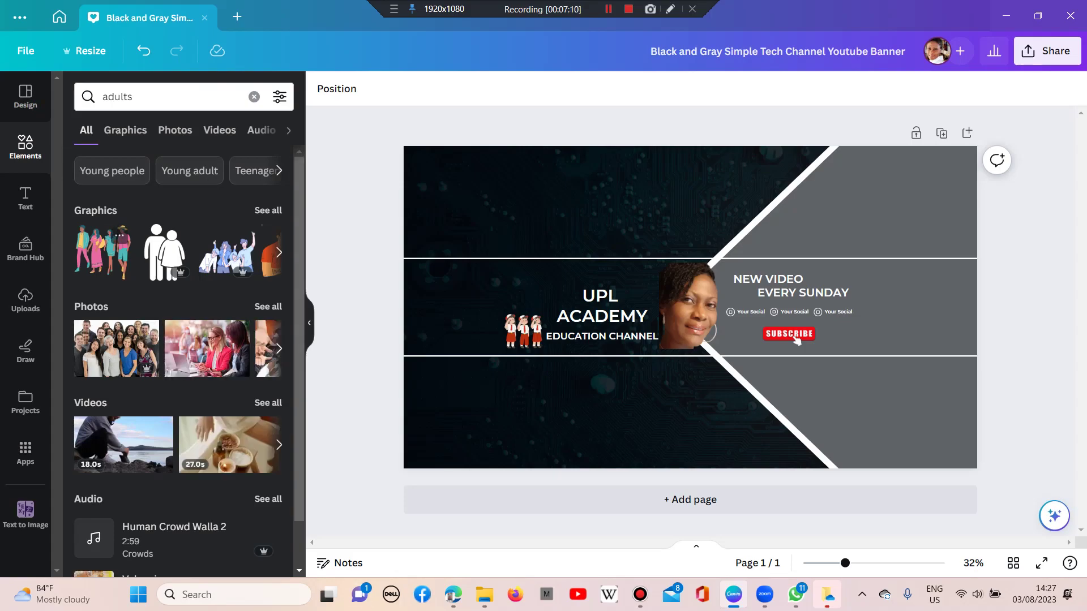
{"action": "left_click", "coordinate": [103, 253]}
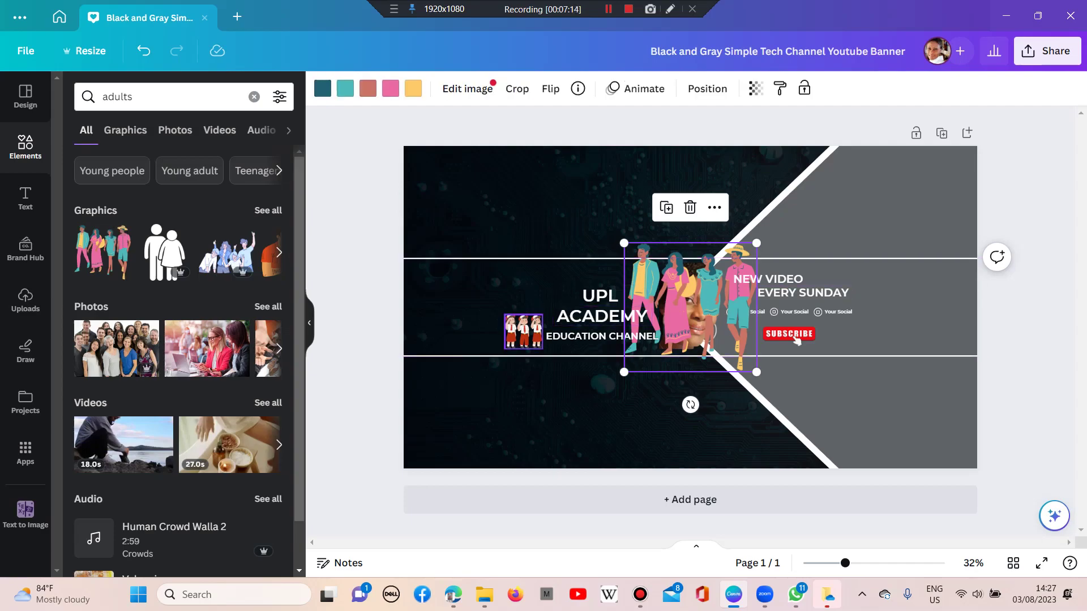
{"action": "left_click", "coordinate": [523, 331]}
{"action": "left_click", "coordinate": [523, 279]}
Shrink the adults graphic to about half its size and place it beside the UPL ACADEMY text, between the white horizontal lines
{"action": "left_click_drag", "start_coordinate": [690, 308], "coordinate": [501, 299]}
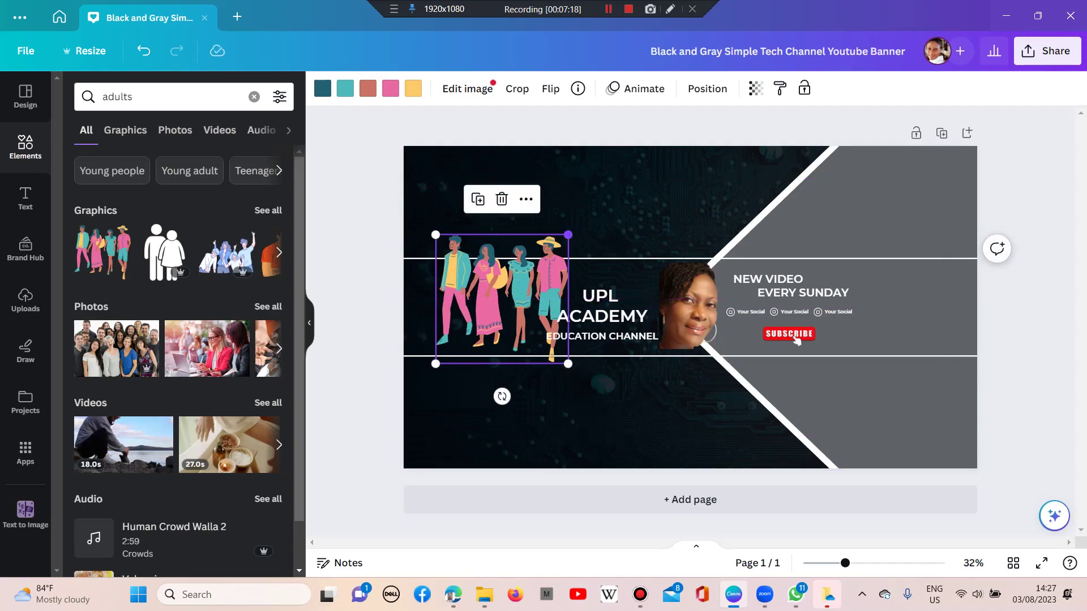
{"action": "left_click_drag", "start_coordinate": [568, 234], "coordinate": [504, 296]}
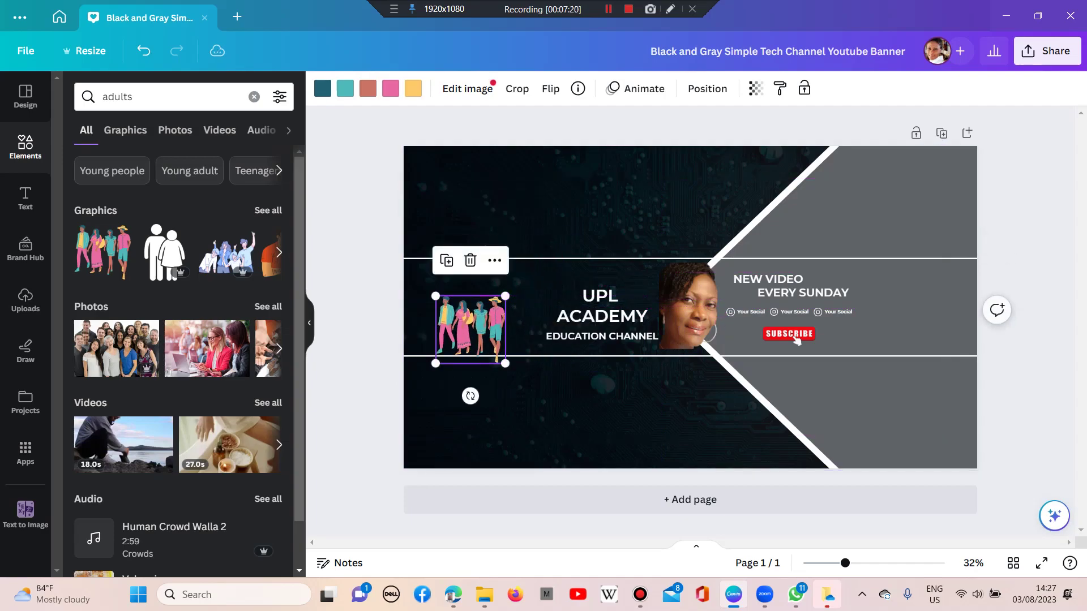
{"action": "left_click_drag", "start_coordinate": [470, 330], "coordinate": [503, 313]}
{"action": "key", "text": "Escape"}
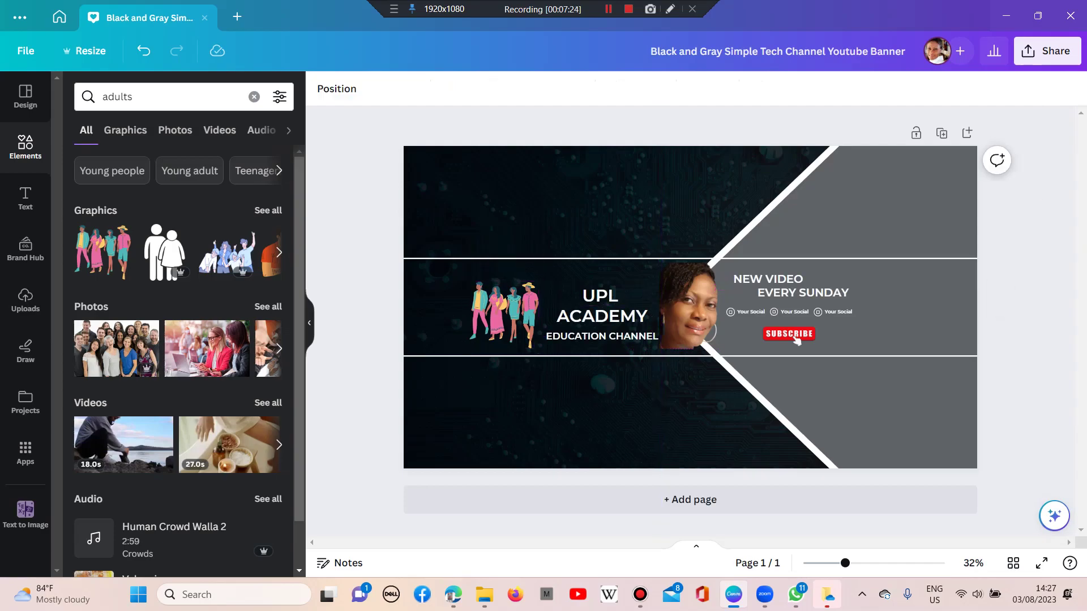
Flip the adults graphic horizontally
{"action": "left_click", "coordinate": [503, 315]}
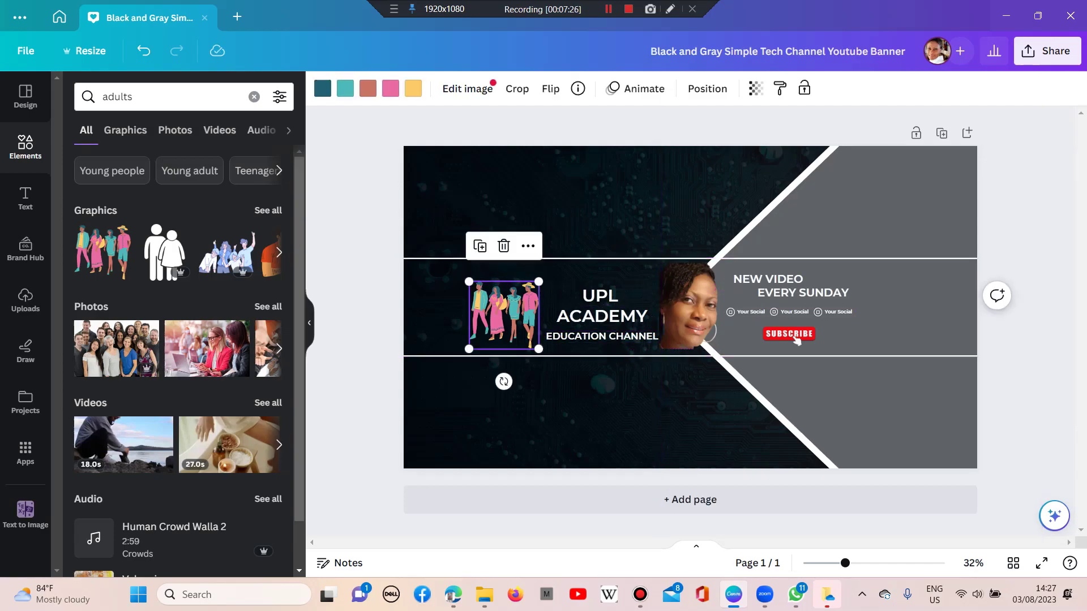
{"action": "left_click", "coordinate": [550, 89]}
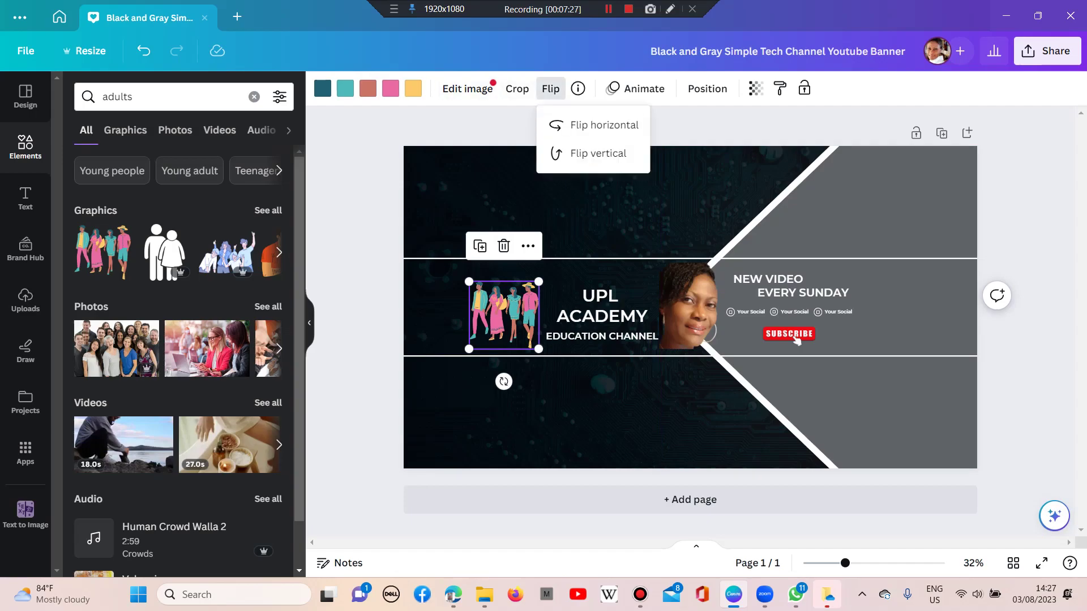
{"action": "left_click", "coordinate": [604, 125]}
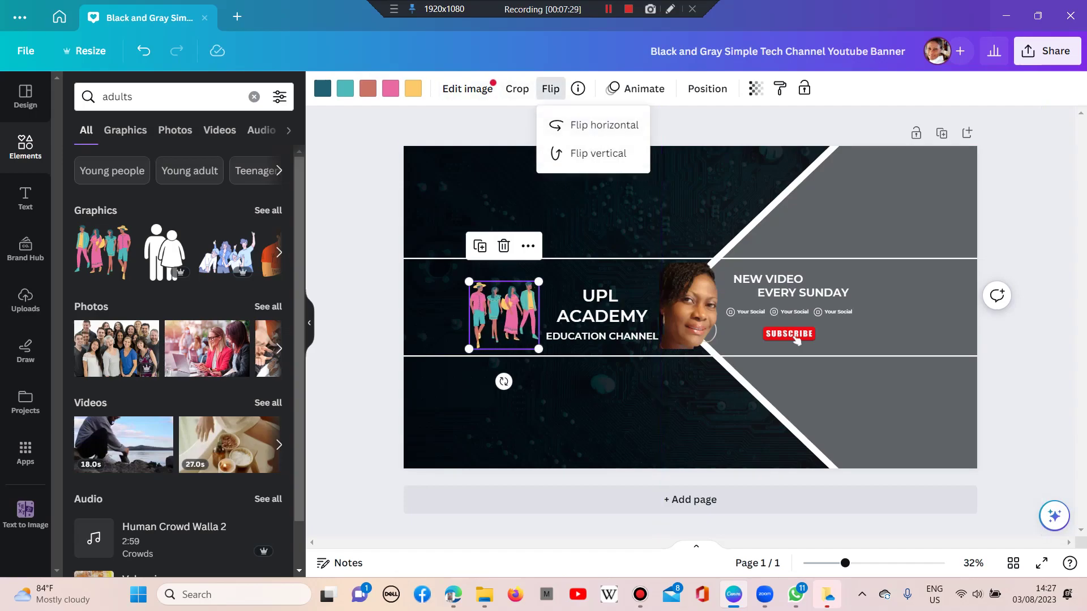
{"action": "key", "text": "Escape"}
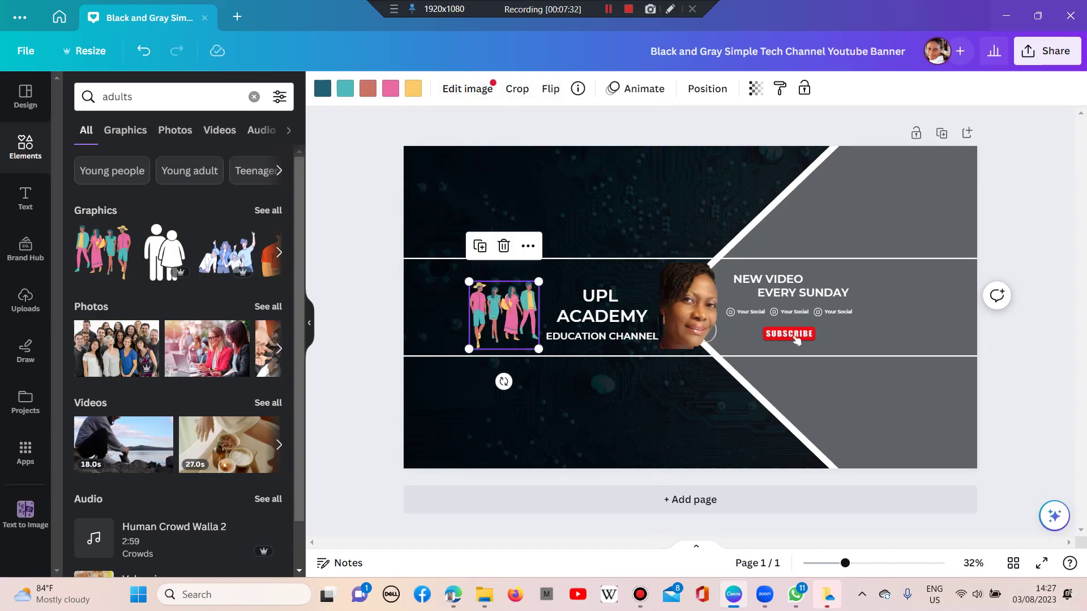
Try yellow, bright red #ed0912, light brown #c58861, dark brown and dark red as the colour of the circuit-board background
{"action": "left_click", "coordinate": [795, 339]}
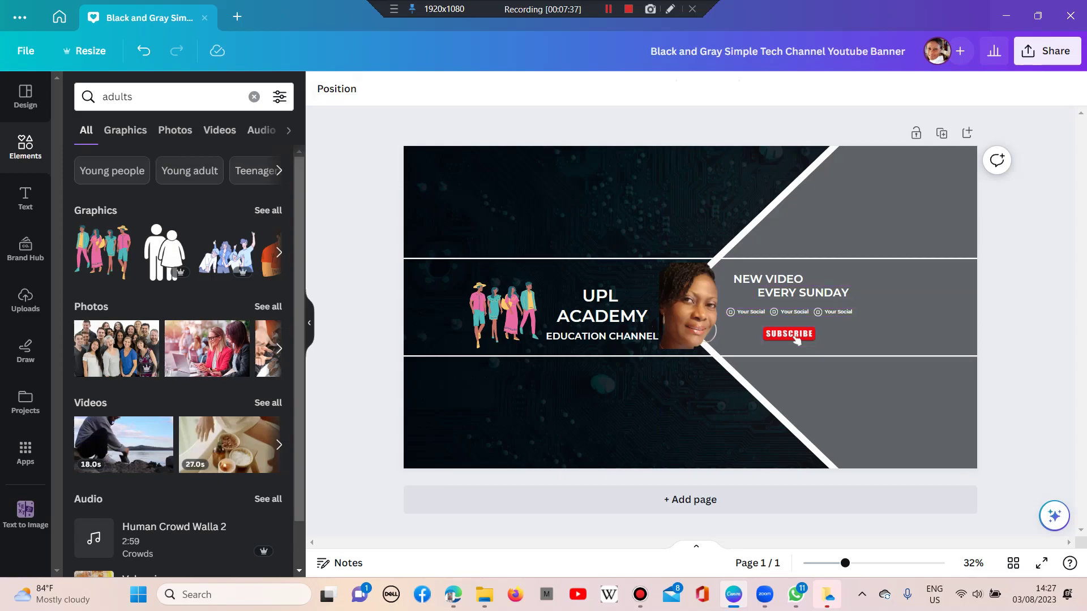
{"action": "left_click", "coordinate": [795, 339]}
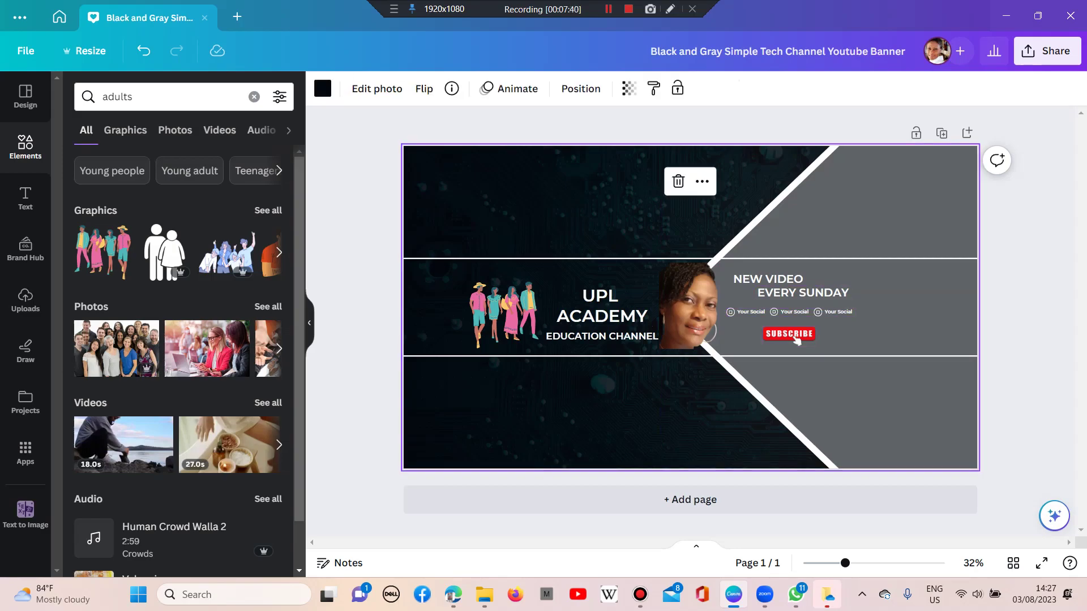
{"action": "left_click", "coordinate": [323, 88]}
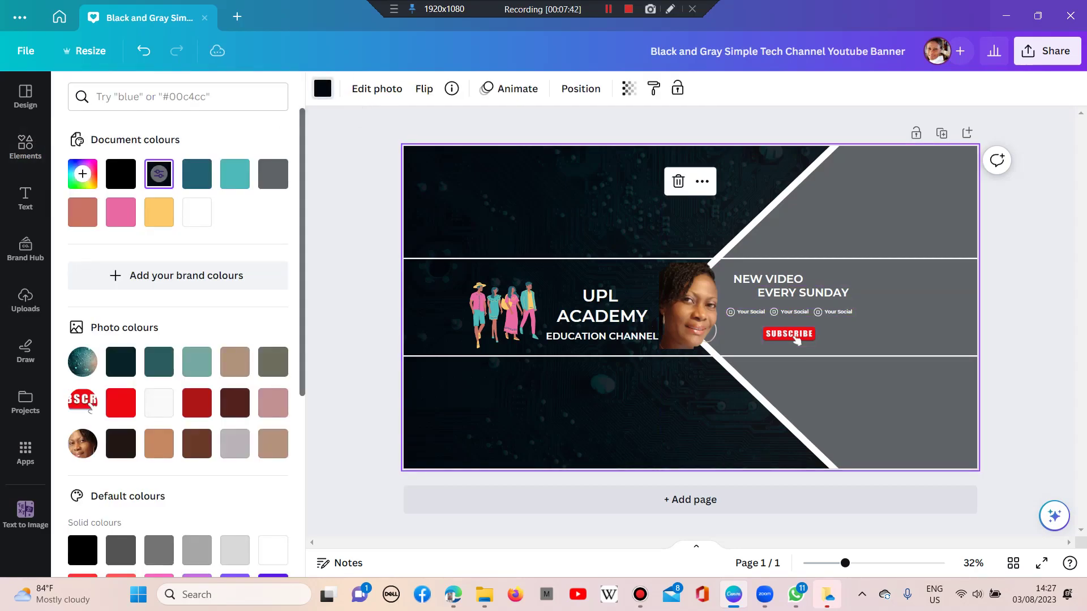
{"action": "left_click", "coordinate": [159, 212]}
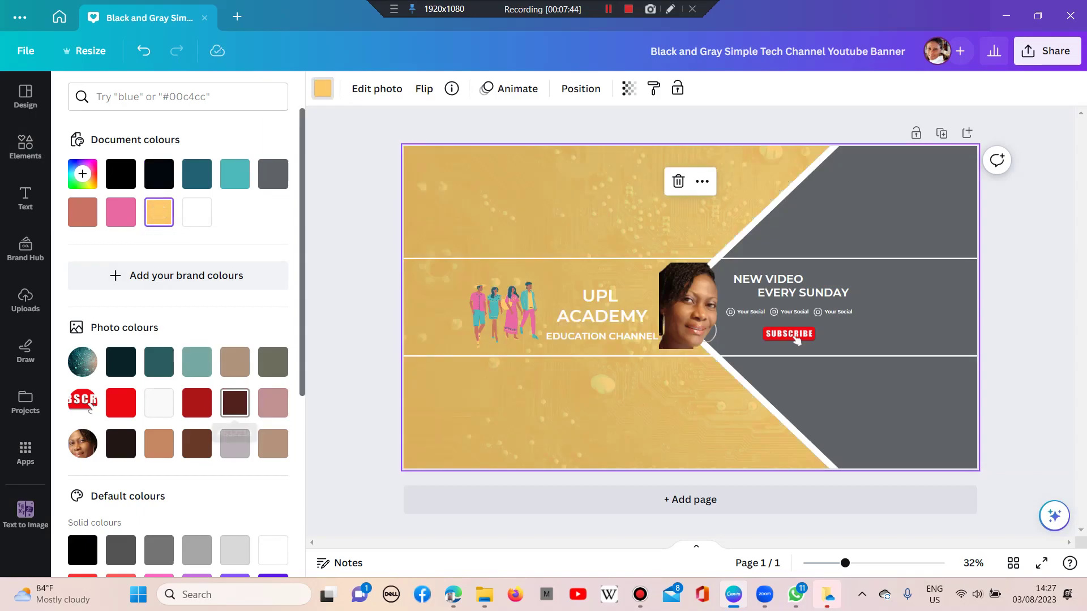
{"action": "left_click", "coordinate": [197, 402]}
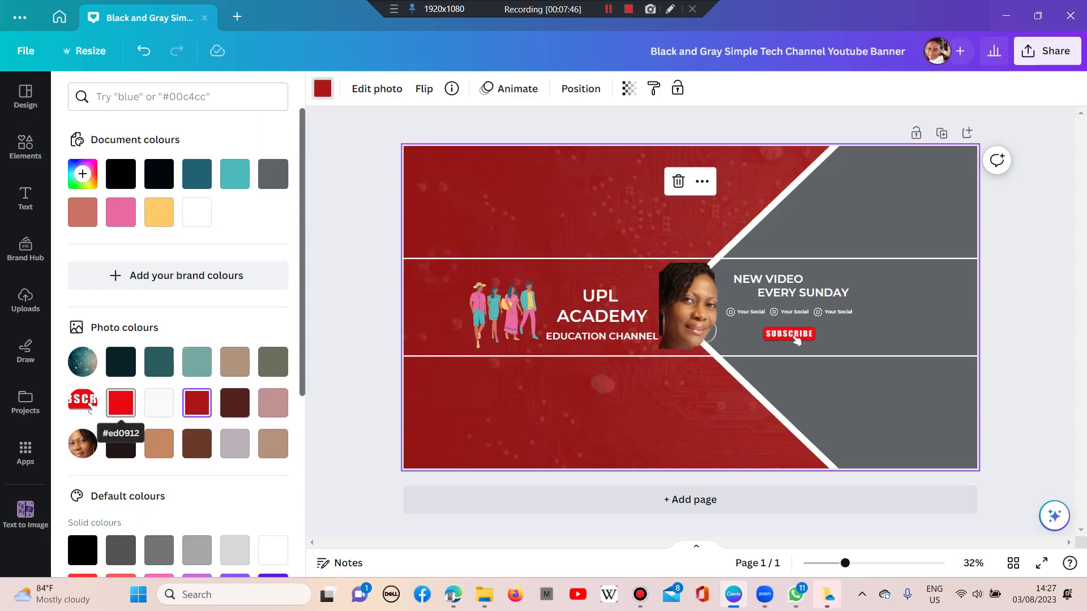
{"action": "left_click", "coordinate": [121, 402]}
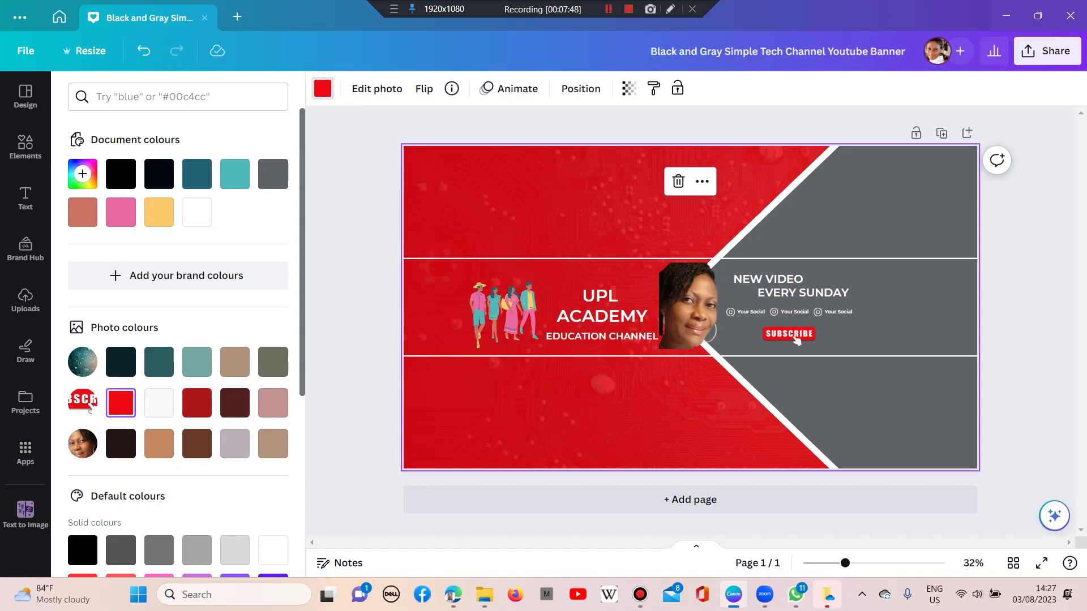
{"action": "left_click", "coordinate": [196, 443]}
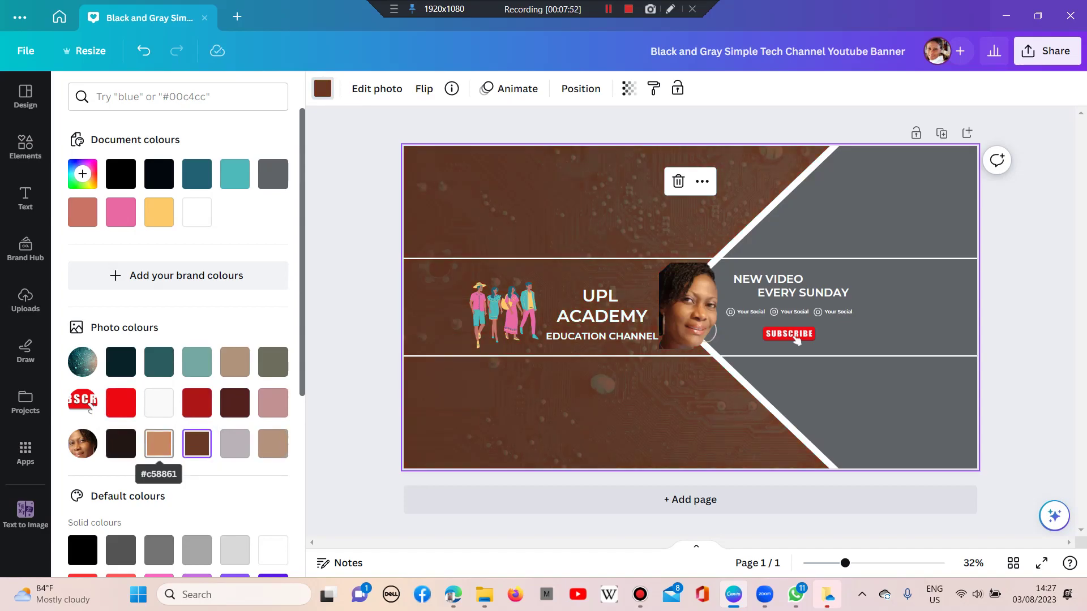
{"action": "left_click", "coordinate": [159, 443]}
{"action": "left_click", "coordinate": [197, 443]}
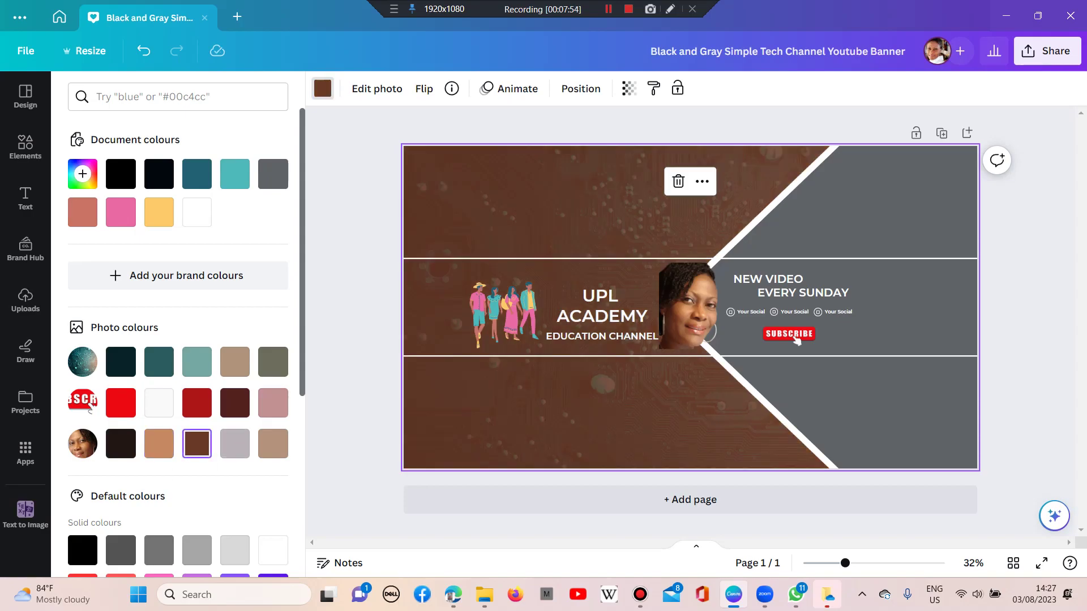
{"action": "left_click", "coordinate": [121, 403]}
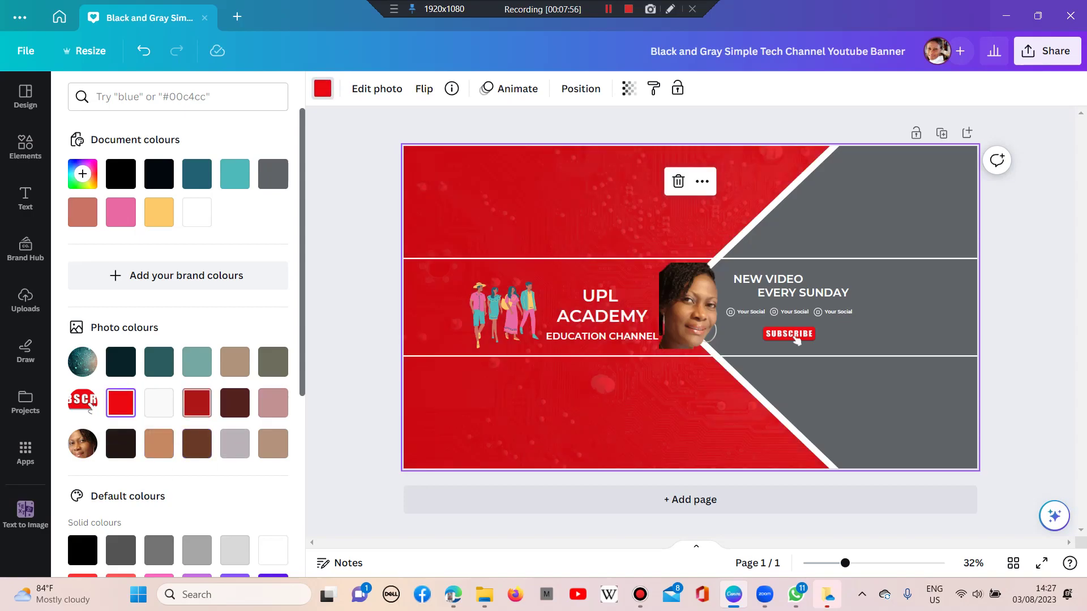
{"action": "left_click", "coordinate": [196, 403]}
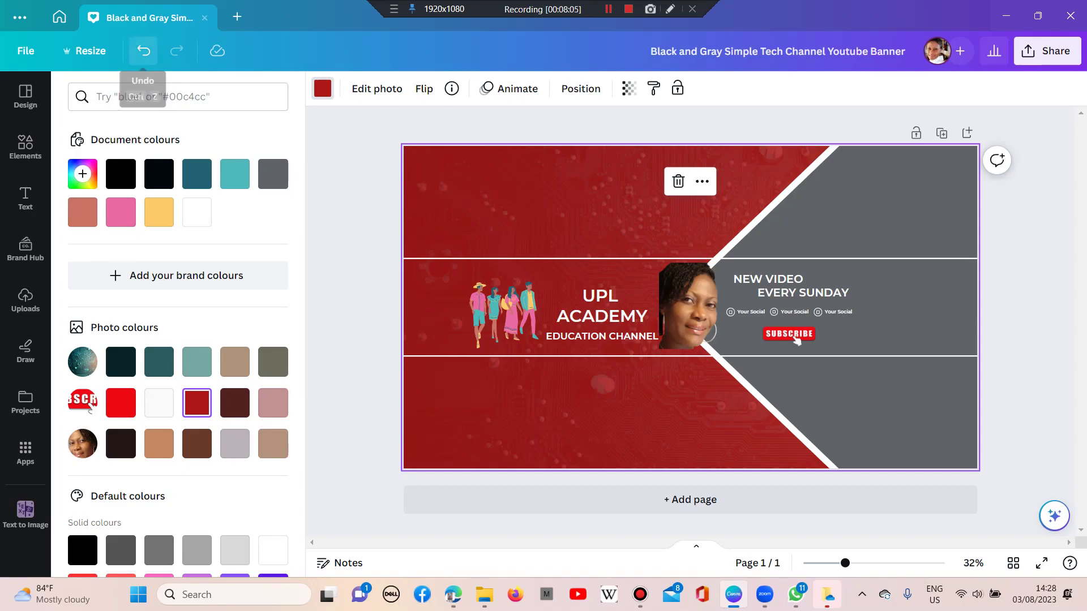
Undo all the colour changes made to the circuit-board background
{"action": "left_click", "coordinate": [143, 51]}
{"action": "left_click", "coordinate": [143, 51]}
{"action": "left_click", "coordinate": [143, 51]}
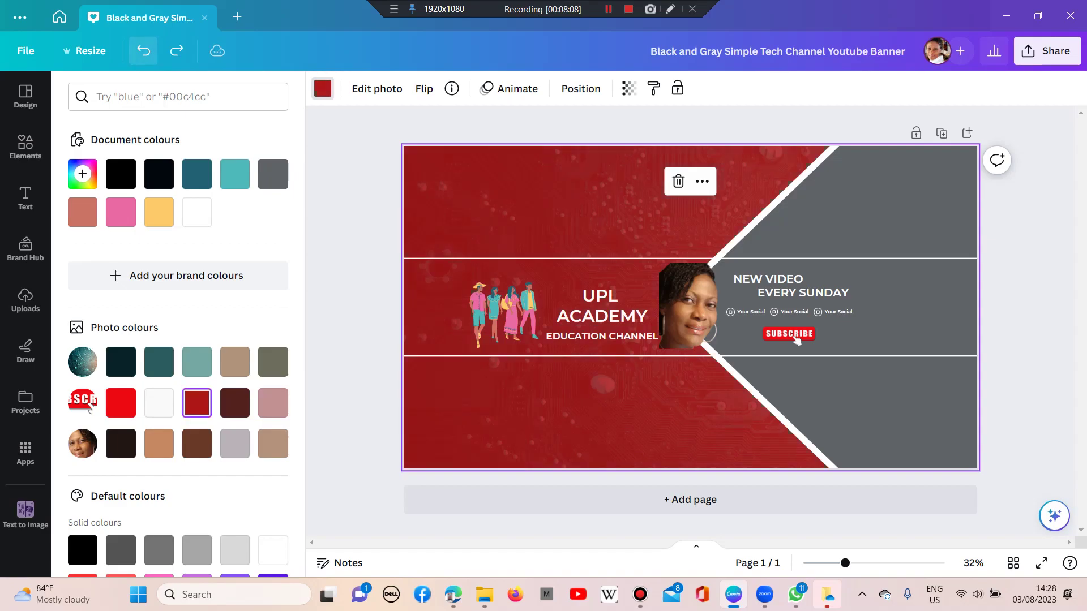
{"action": "left_click", "coordinate": [143, 51]}
{"action": "left_click", "coordinate": [143, 51]}
{"action": "left_click", "coordinate": [143, 51]}
{"action": "left_click", "coordinate": [143, 51]}
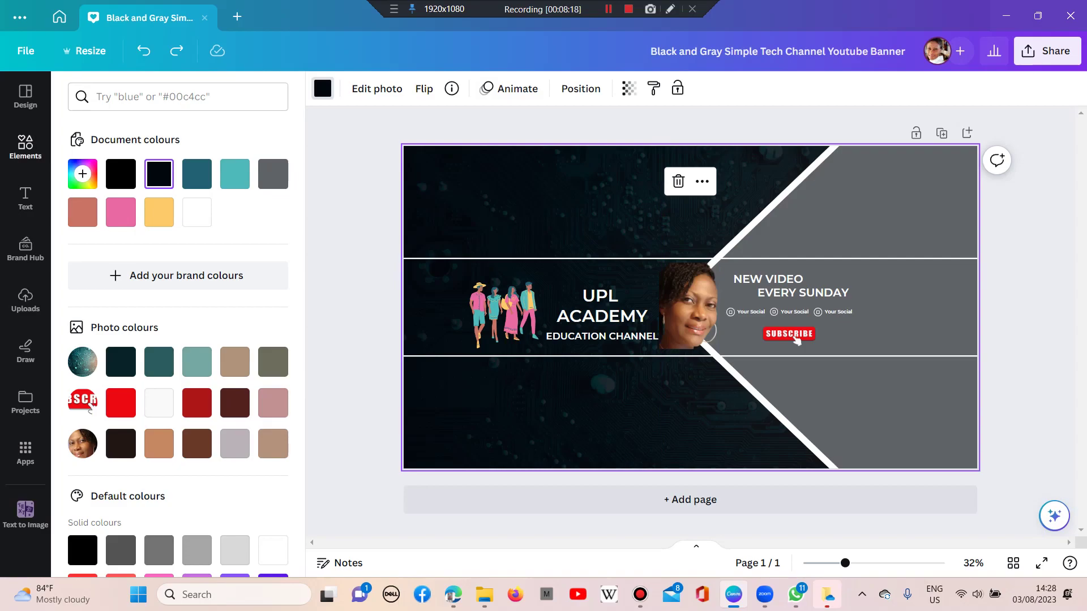
Browse the element library's Heart and Real heart results for a decorative graphic to use on the banner
{"action": "left_click", "coordinate": [25, 146]}
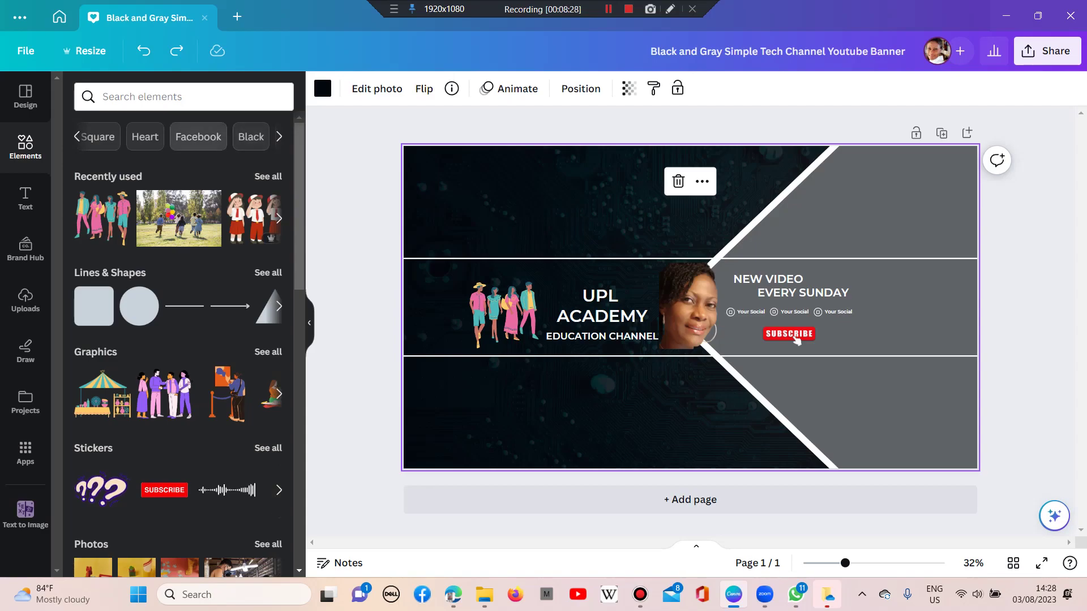
{"action": "left_click", "coordinate": [144, 137]}
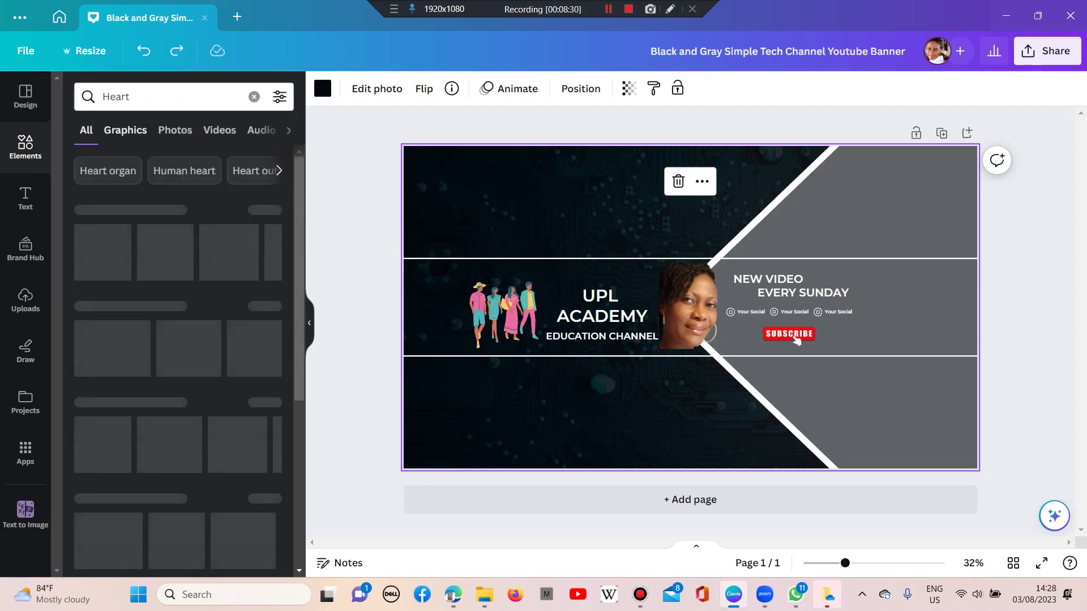
{"action": "scroll", "coordinate": [177, 363], "scroll_direction": "down", "scroll_amount": 4}
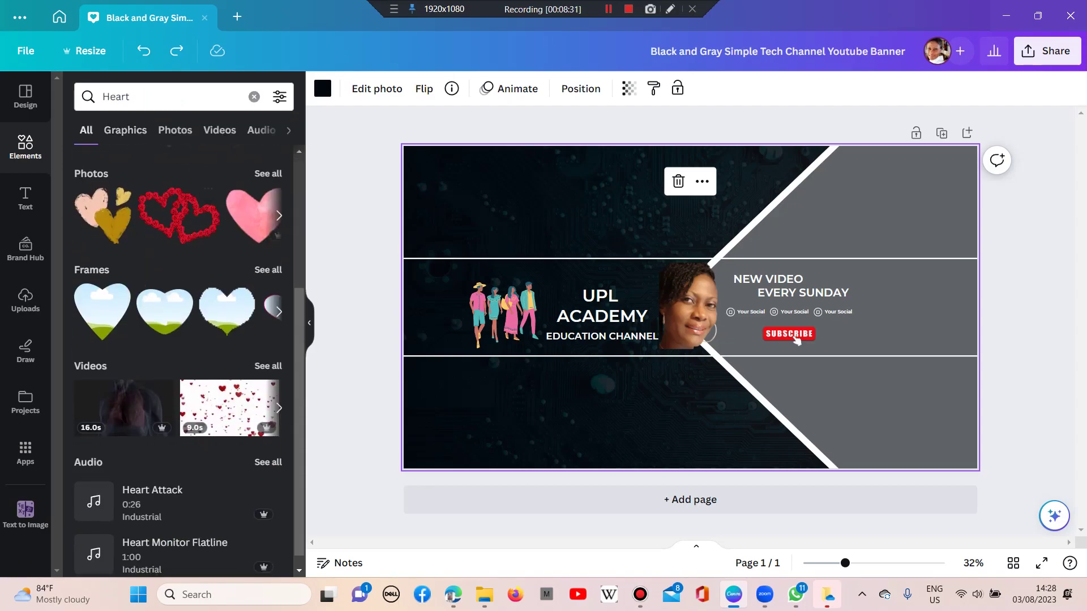
{"action": "scroll", "coordinate": [177, 362], "scroll_direction": "up", "scroll_amount": 4}
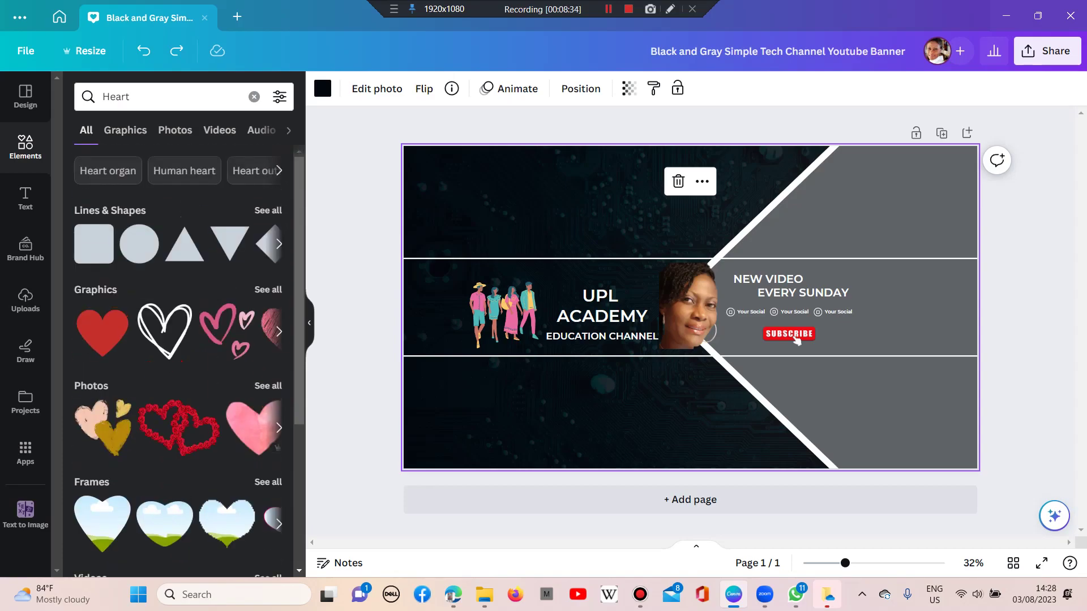
{"action": "left_click", "coordinate": [278, 428]}
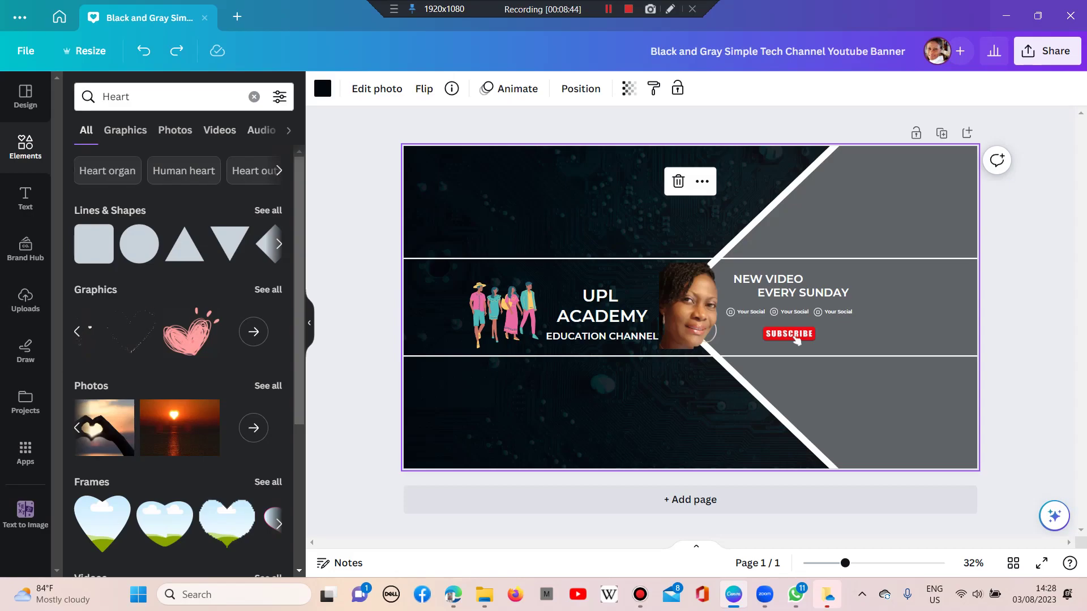
{"action": "left_click", "coordinate": [279, 170]}
{"action": "left_click", "coordinate": [247, 170]}
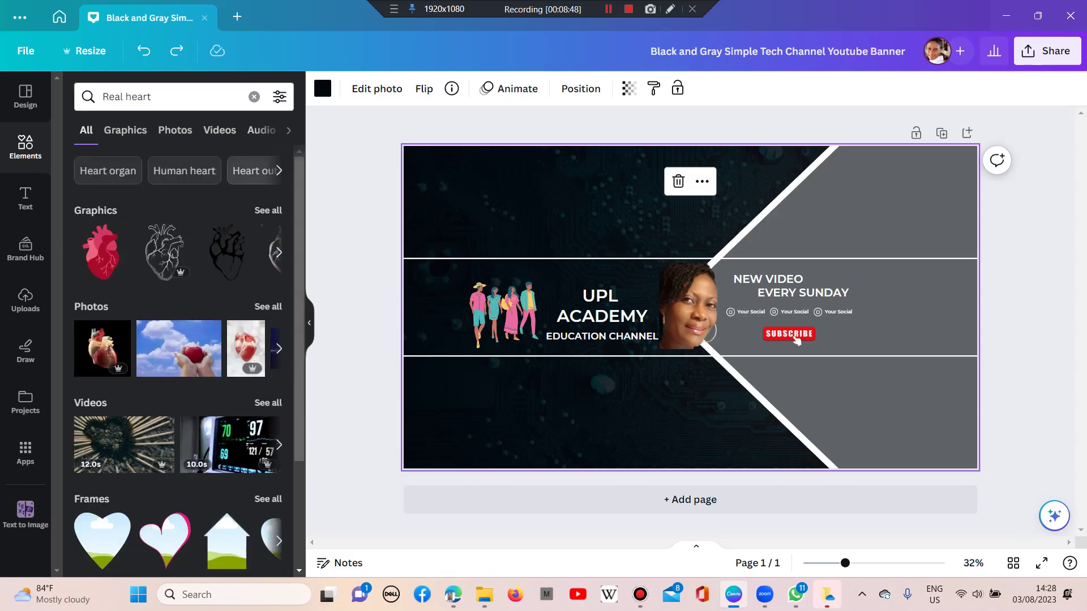
{"action": "scroll", "coordinate": [170, 390], "scroll_direction": "down", "scroll_amount": 3}
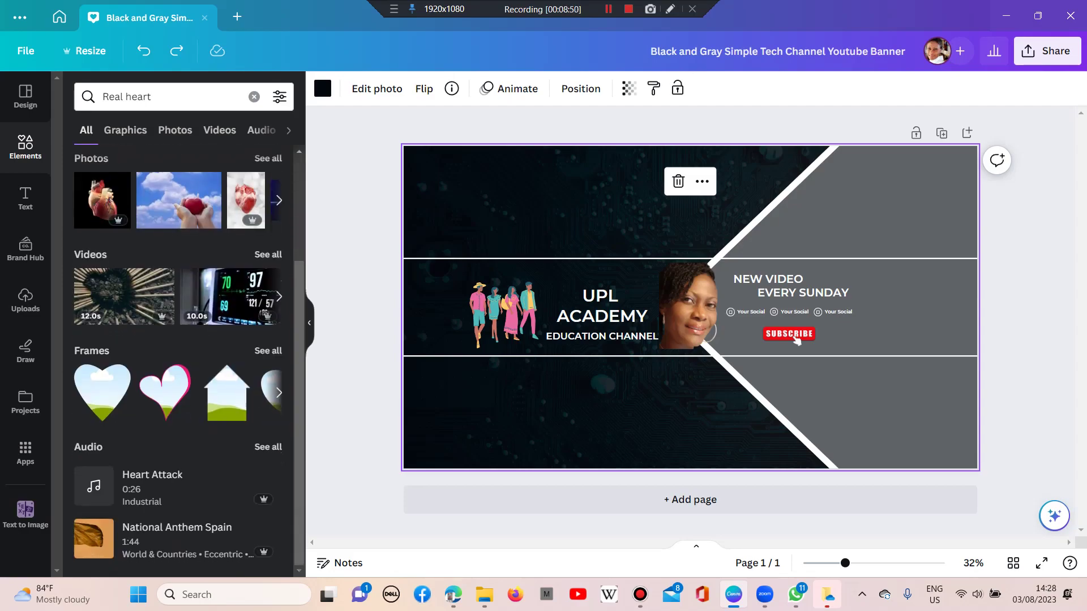
{"action": "scroll", "coordinate": [178, 362], "scroll_direction": "up", "scroll_amount": 3}
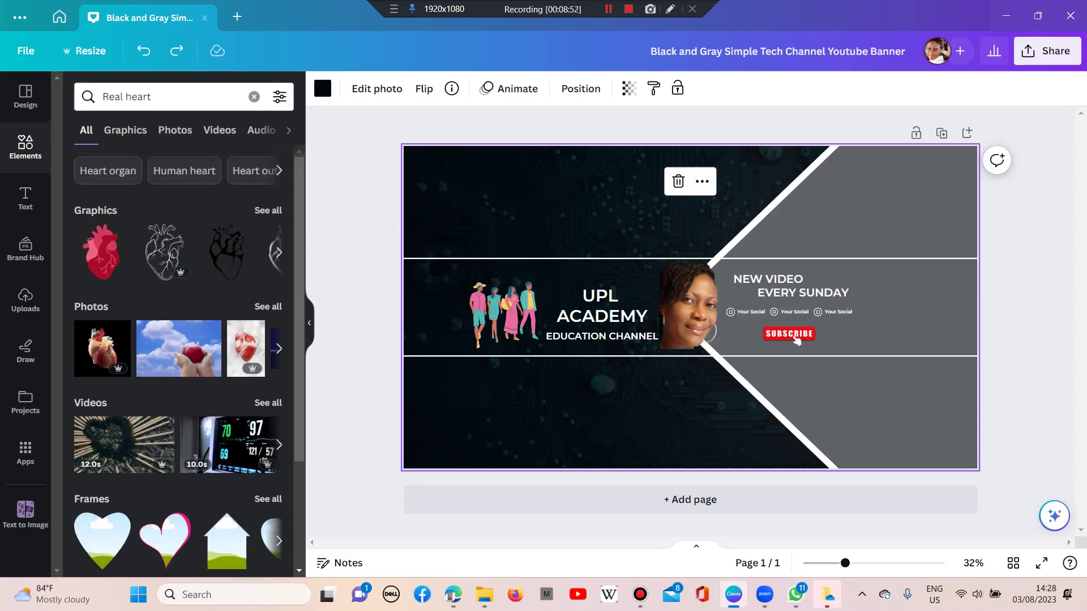
{"action": "left_click", "coordinate": [278, 170]}
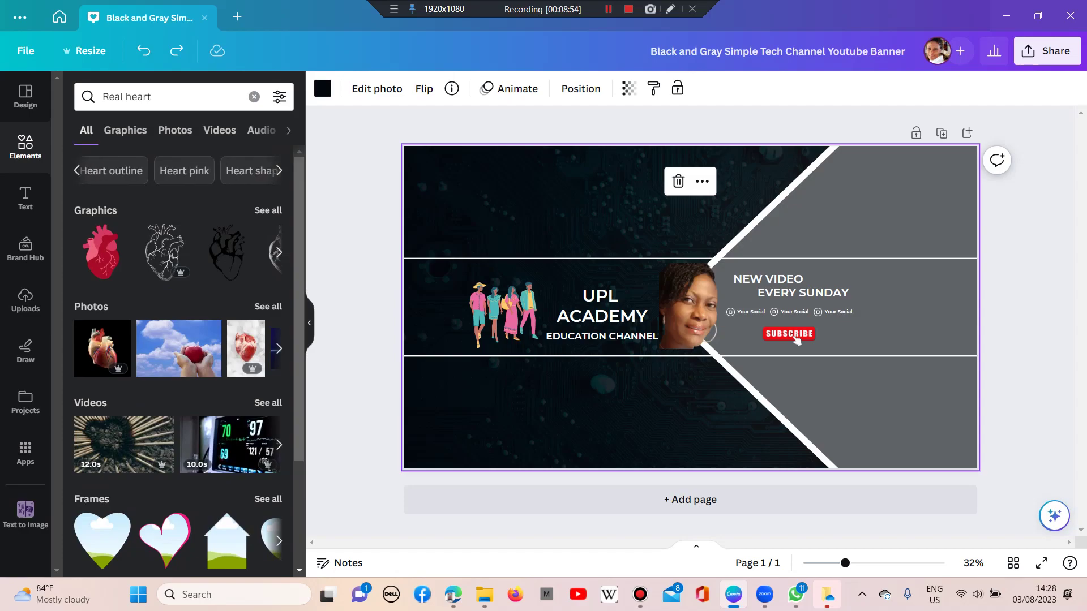
Search the elements for "designs" and add the pale pink floral vine graphic to the banner
{"action": "left_click", "coordinate": [151, 97]}
{"action": "key", "text": "ctrl+a"}
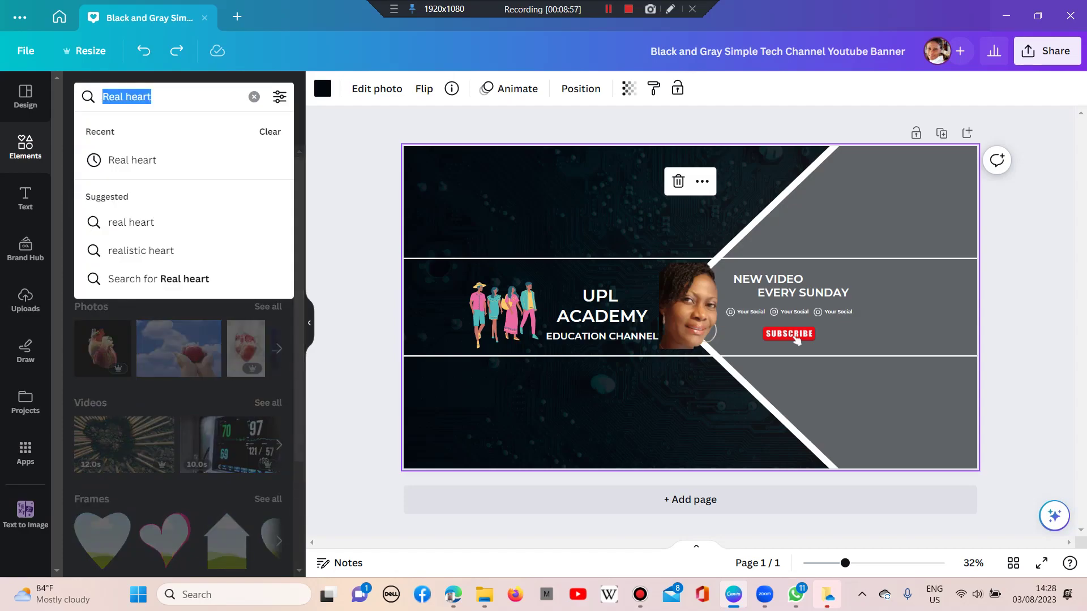
{"action": "type", "text": "d"}
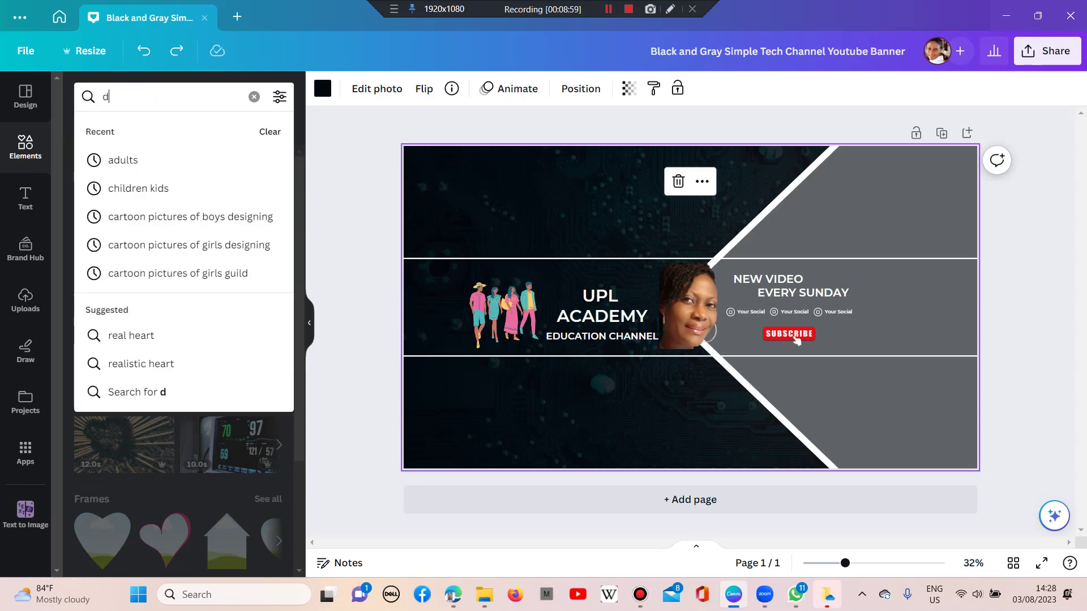
{"action": "type", "text": "esigns"}
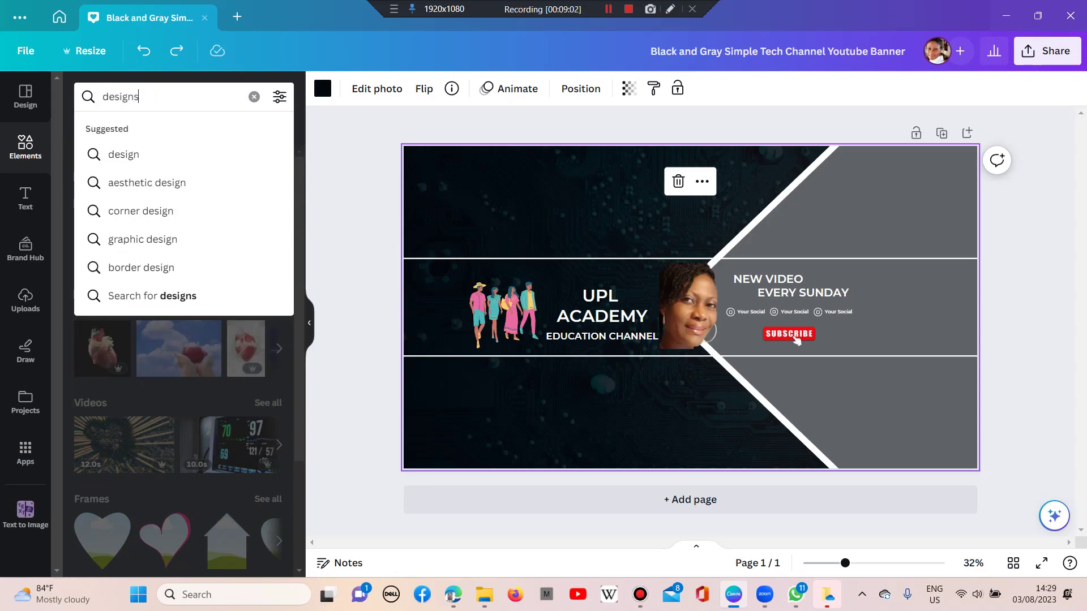
{"action": "key", "text": "Return"}
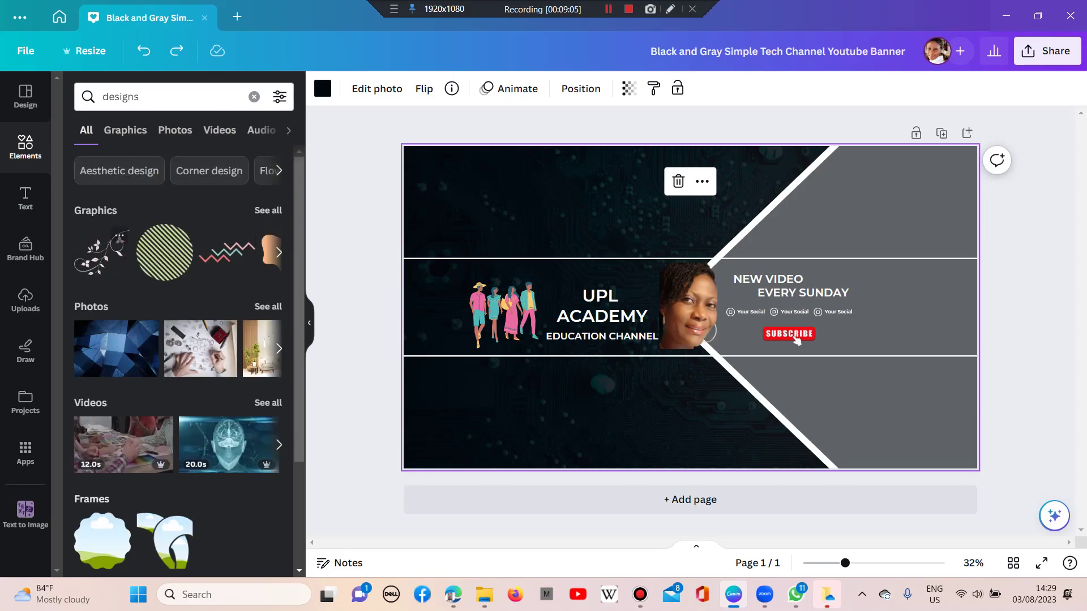
{"action": "left_click", "coordinate": [102, 252]}
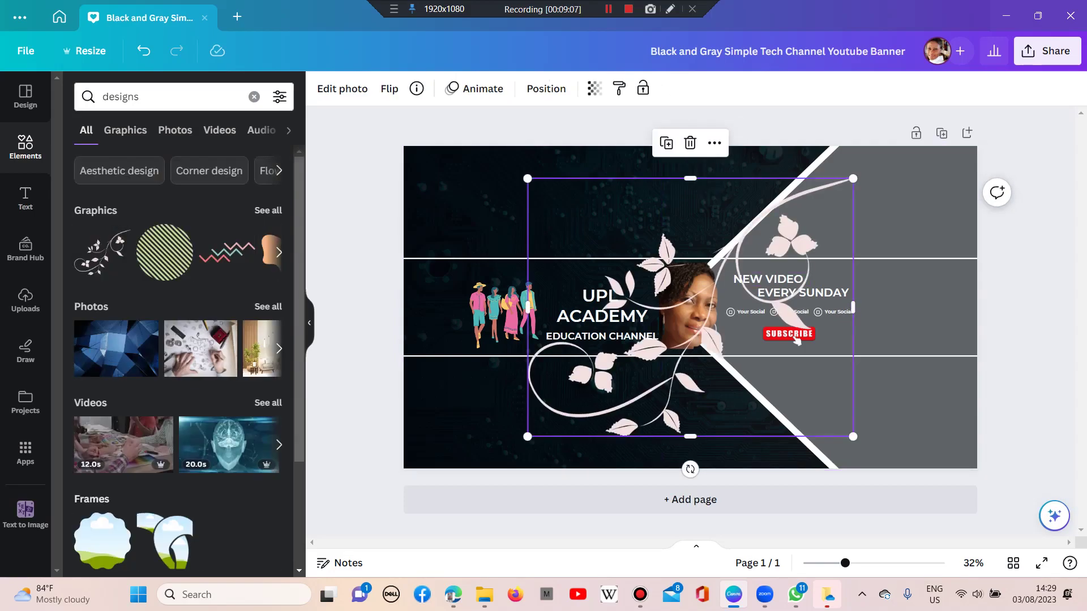
Move the floral vine graphic over the grey area and shrink it to less than half its size
{"action": "left_click_drag", "start_coordinate": [690, 308], "coordinate": [851, 279]}
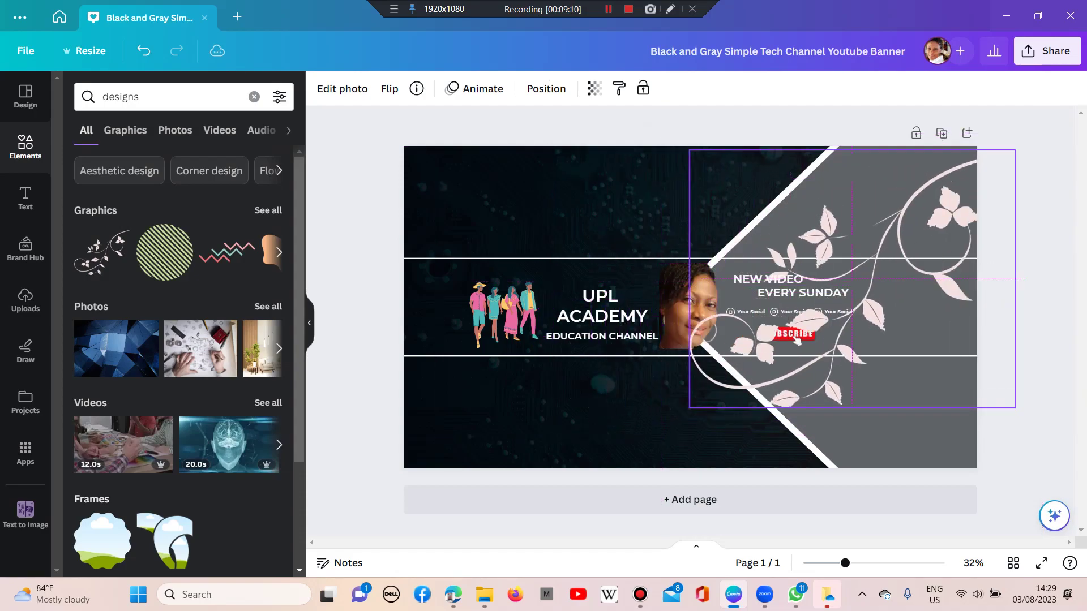
{"action": "left_click_drag", "start_coordinate": [797, 341], "coordinate": [797, 341]}
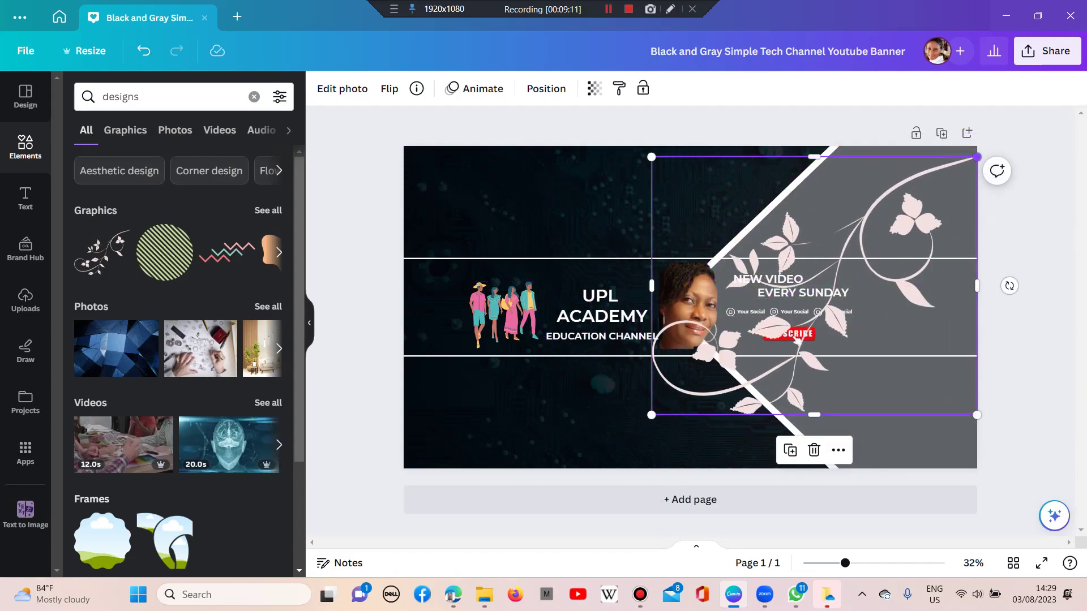
{"action": "left_click_drag", "start_coordinate": [977, 157], "coordinate": [861, 249]}
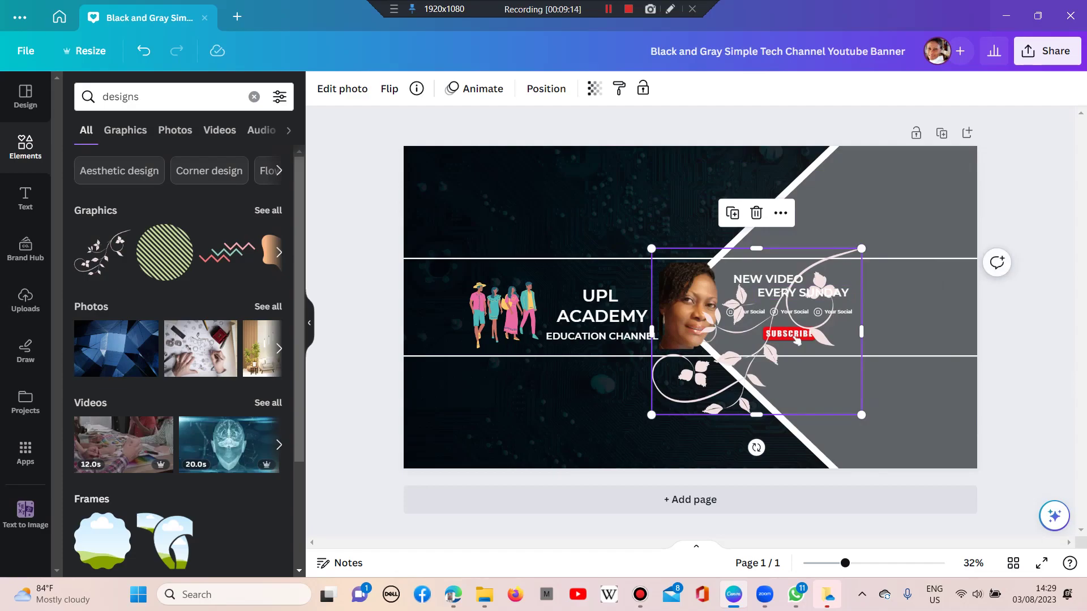
{"action": "left_click_drag", "start_coordinate": [757, 331], "coordinate": [822, 299]}
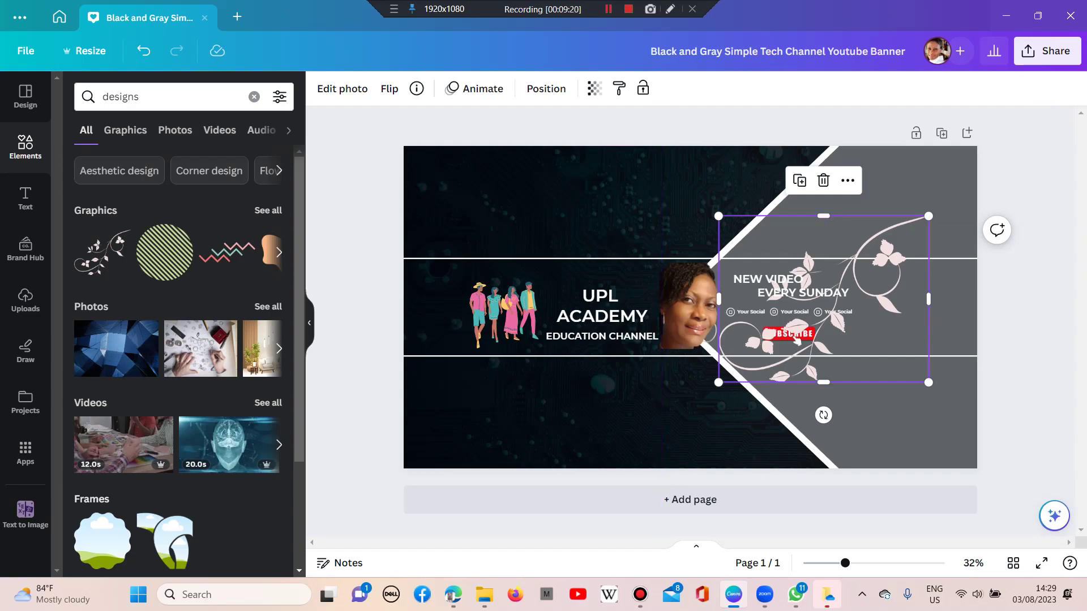
{"action": "left_click_drag", "start_coordinate": [928, 217], "coordinate": [864, 267]}
Duplicate the floral vine and place one copy in the upper grey area and the other in the lower grey area, outside the white horizontal lines
{"action": "left_click_drag", "start_coordinate": [790, 324], "coordinate": [899, 406]}
{"action": "left_click", "coordinate": [864, 298]}
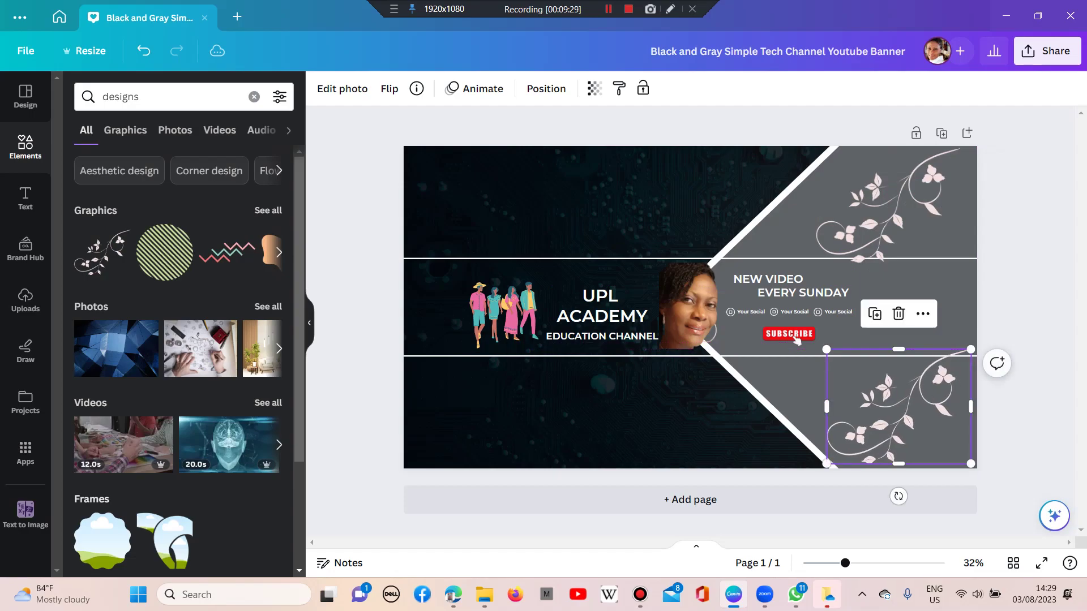
{"action": "key", "text": "Escape"}
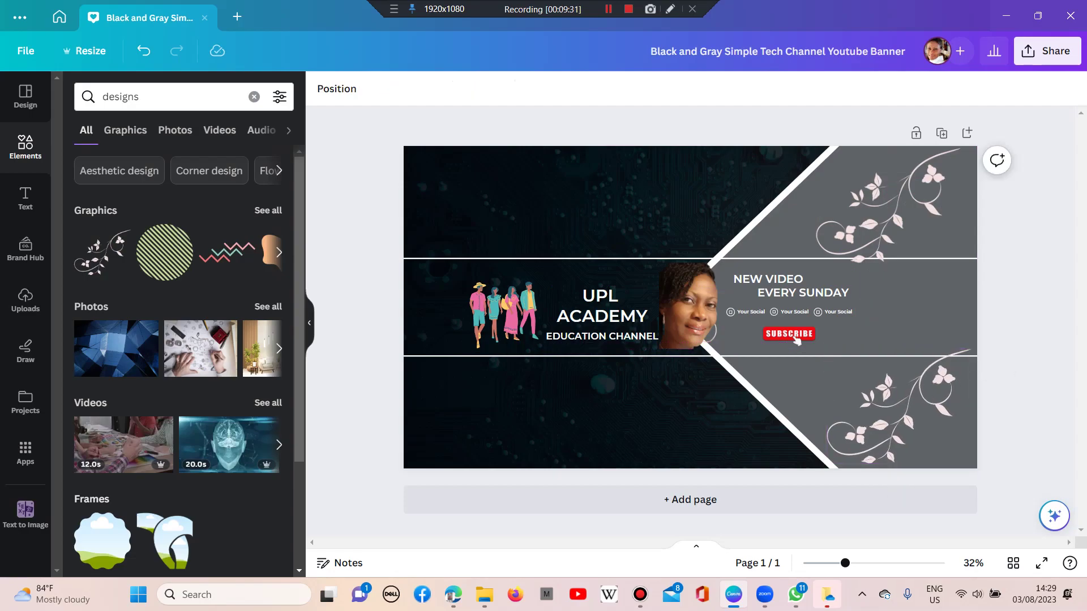
{"action": "left_click_drag", "start_coordinate": [888, 207], "coordinate": [883, 201]}
{"action": "key", "text": "Escape"}
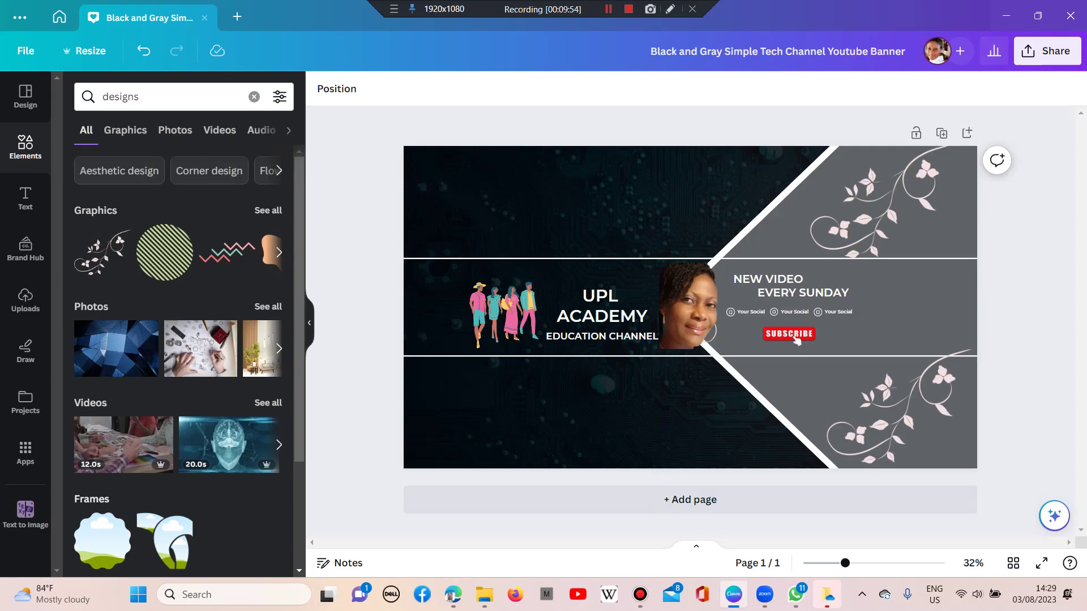
Download the finished banner with JPG as the file type
{"action": "left_click", "coordinate": [1047, 51]}
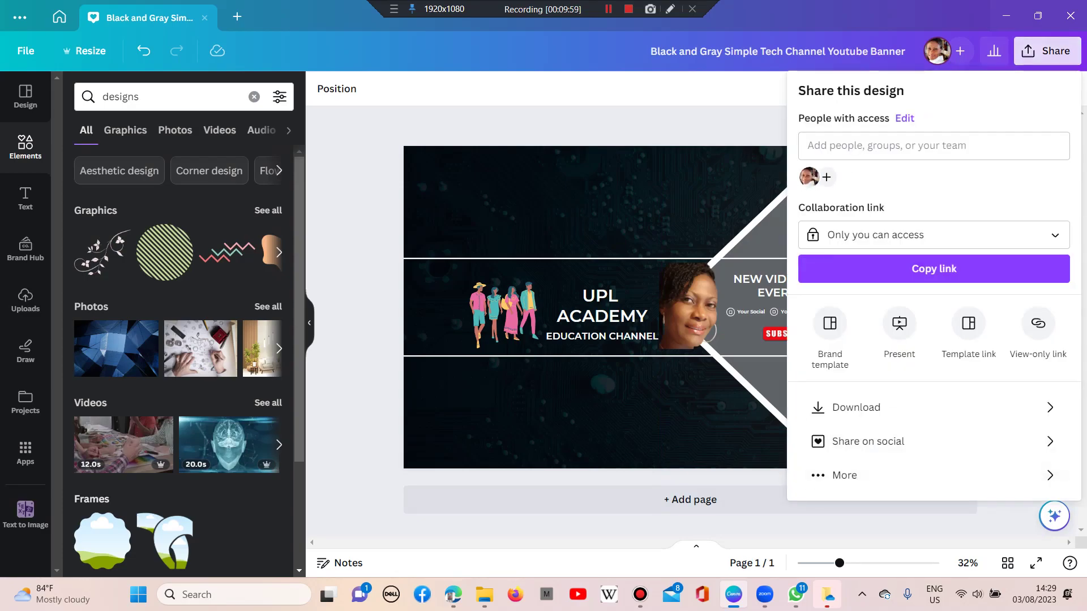
{"action": "left_click", "coordinate": [856, 407]}
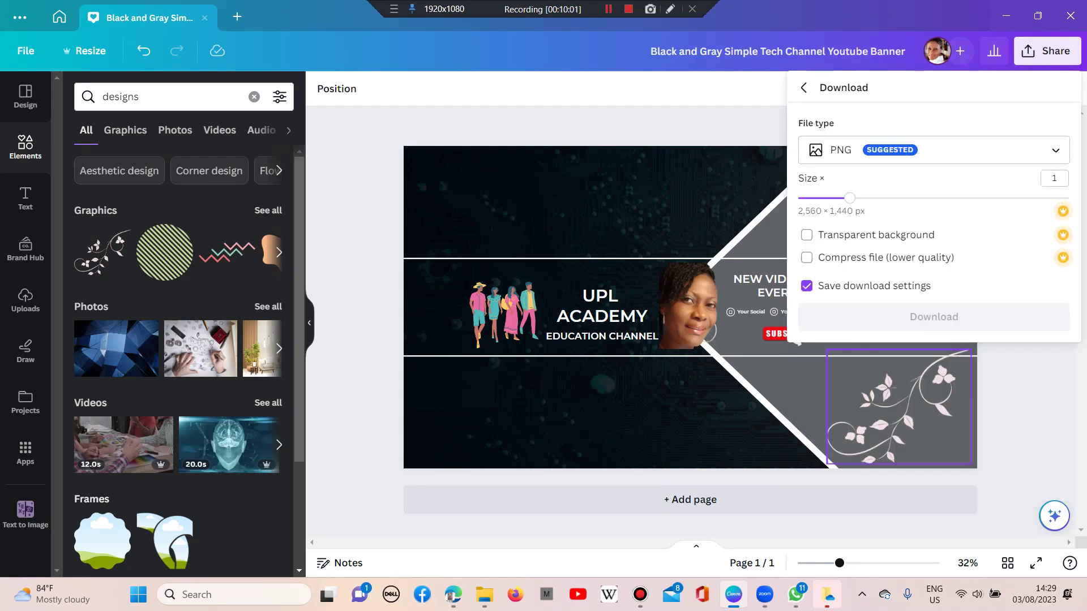
{"action": "left_click", "coordinate": [934, 150]}
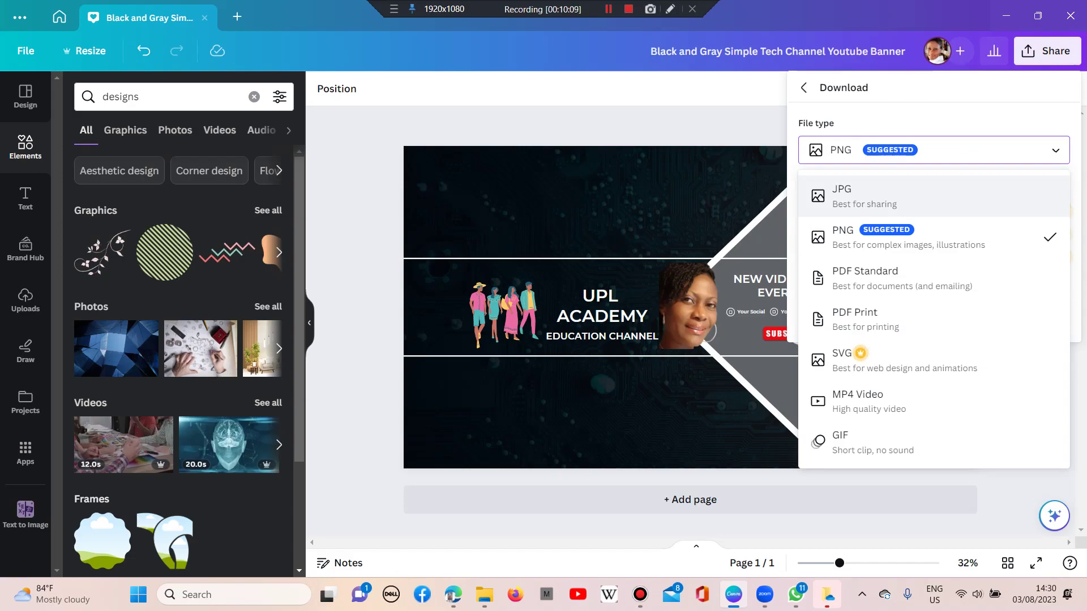
{"action": "left_click", "coordinate": [933, 195]}
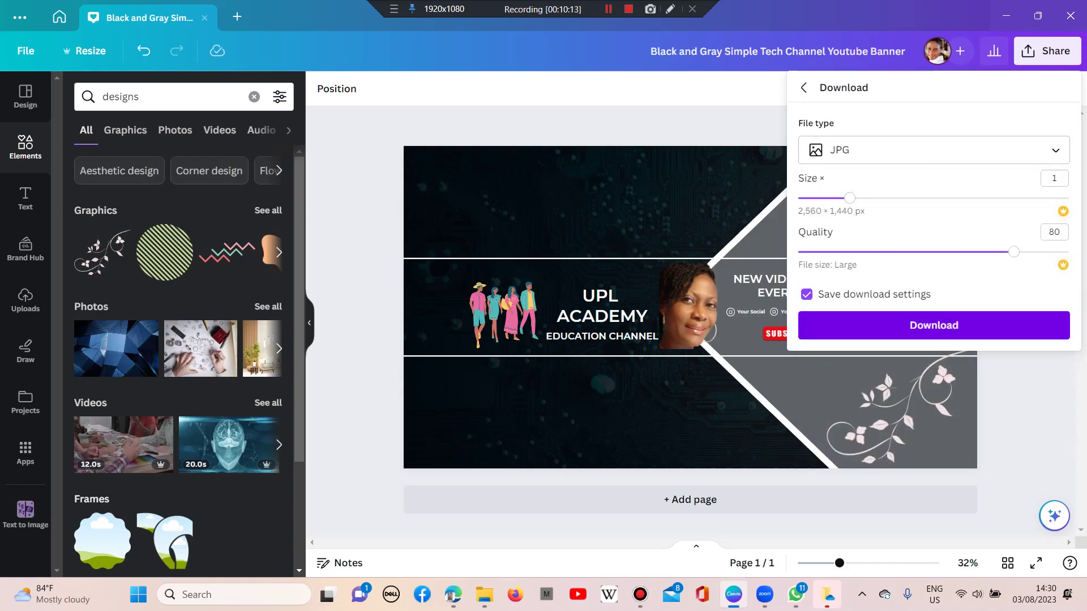
{"action": "left_click", "coordinate": [802, 335]}
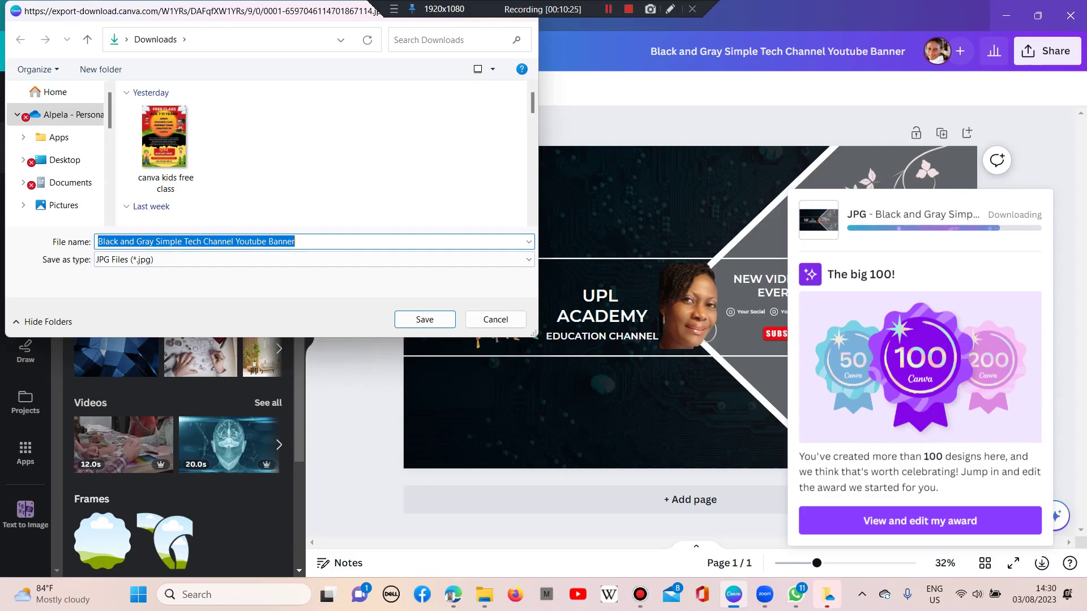
Save the exported banner image in the Downloads folder under the file name "youtube new"
{"action": "left_click_drag", "start_coordinate": [295, 241], "coordinate": [98, 242]}
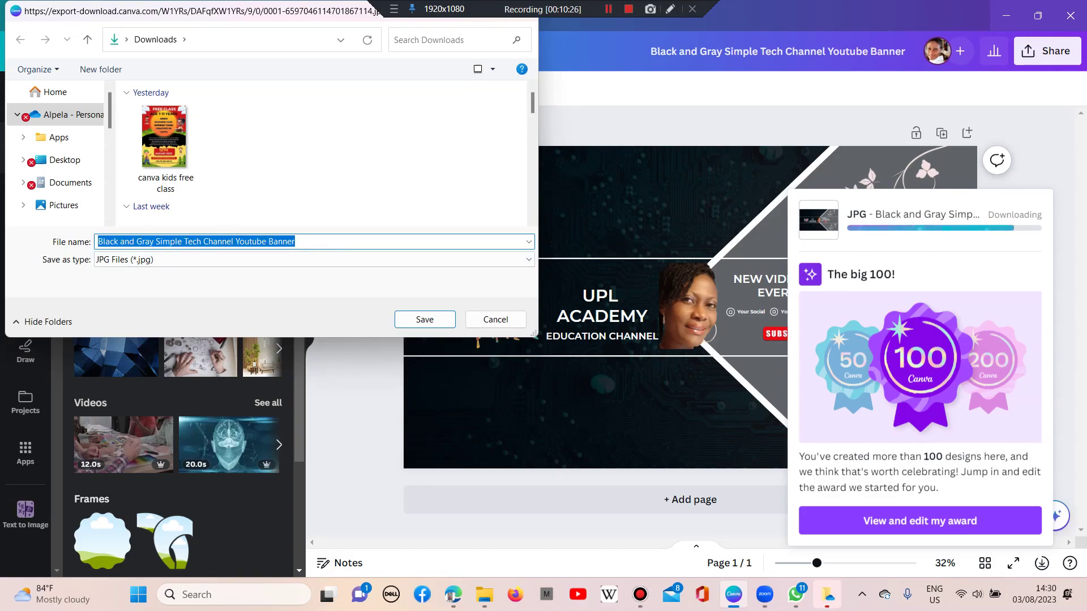
{"action": "type", "text": "y"}
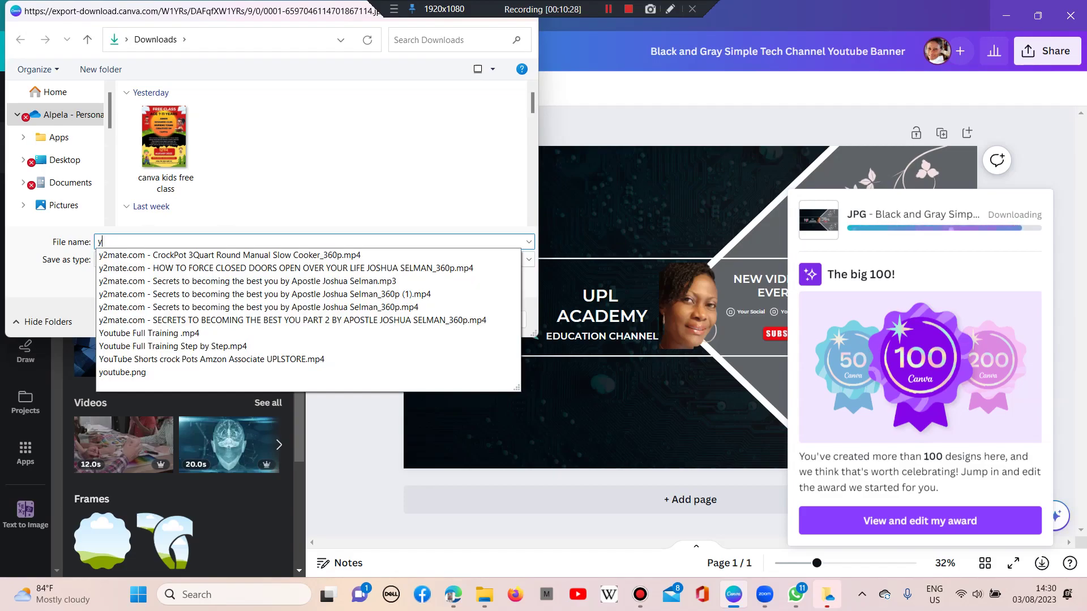
{"action": "type", "text": "outube"}
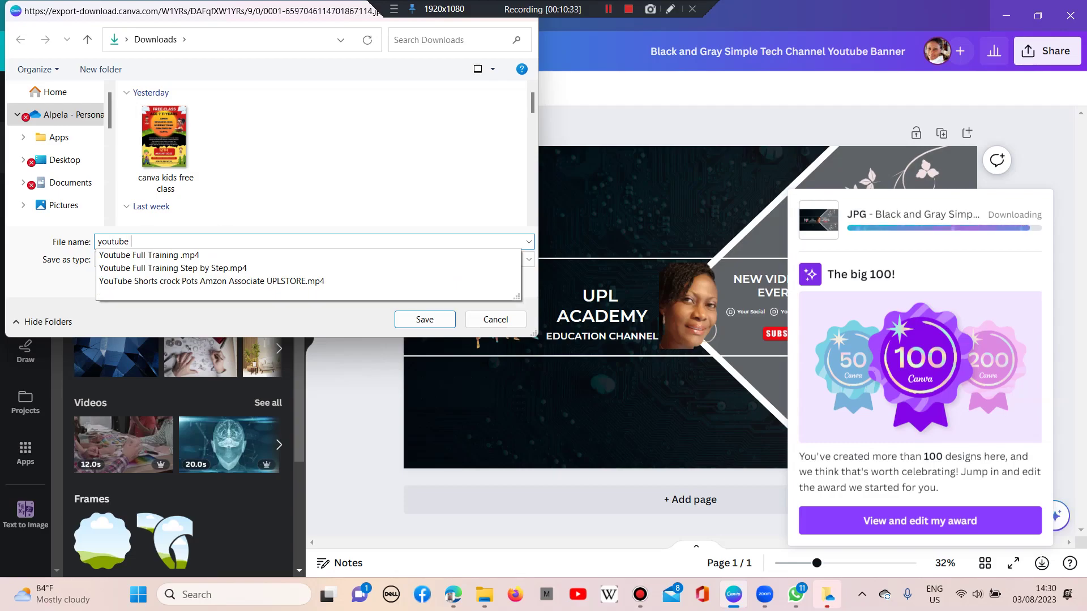
{"action": "type", "text": " new"}
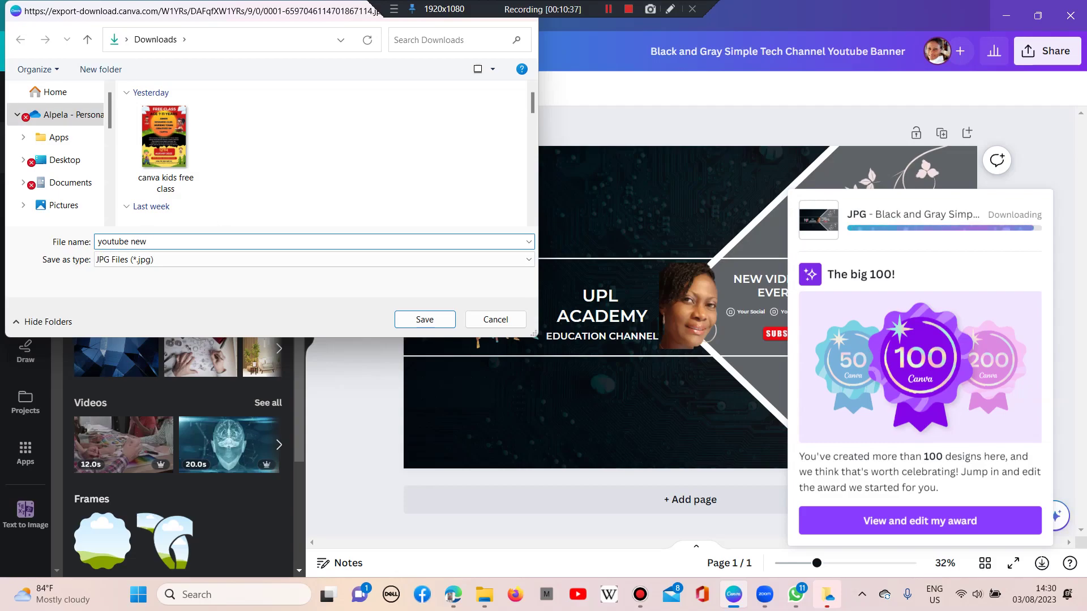
{"action": "left_click", "coordinate": [425, 319]}
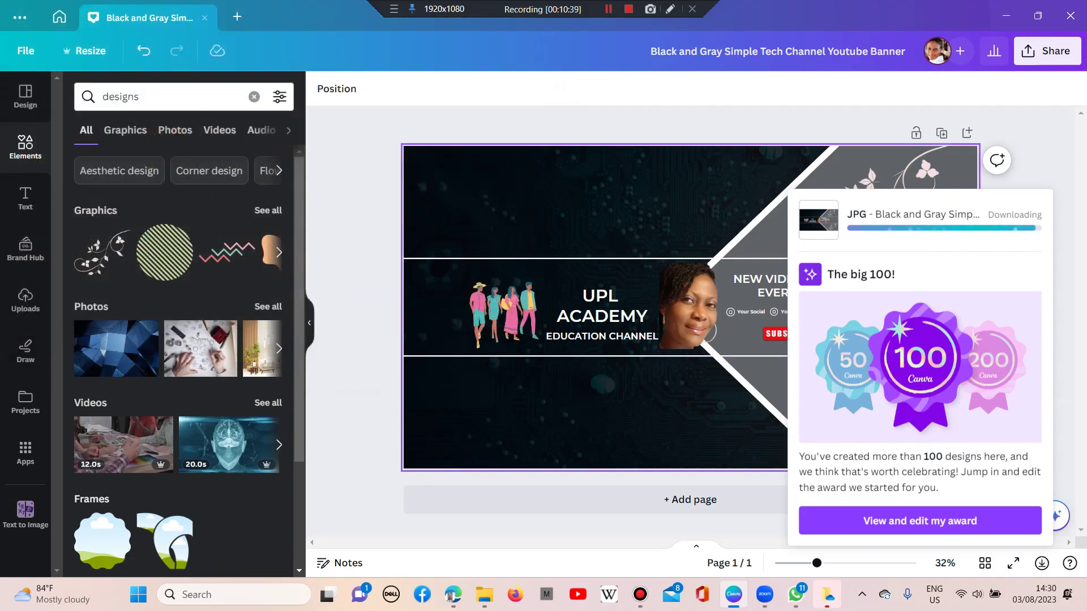